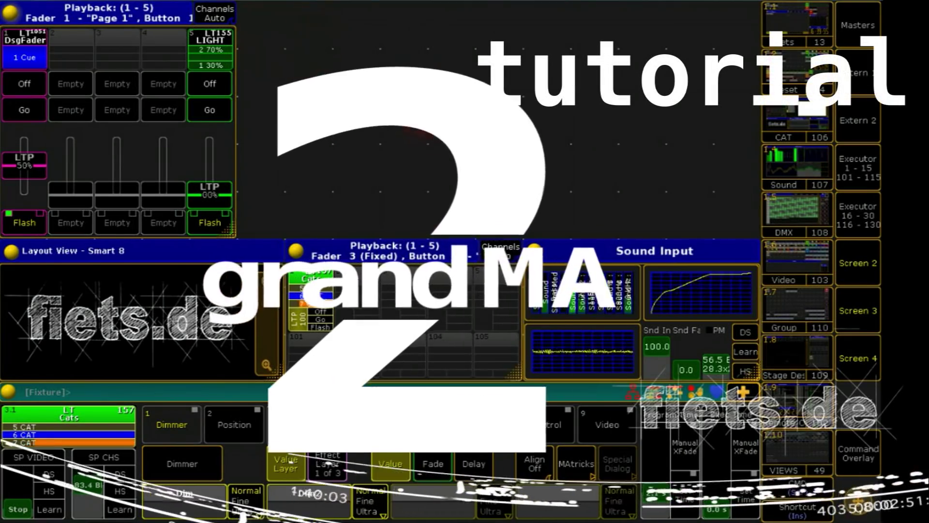
Create a Layout View window in the empty screen area and show the ML Stage 1 layout in it
{"action": "left_click", "coordinate": [285, 64]}
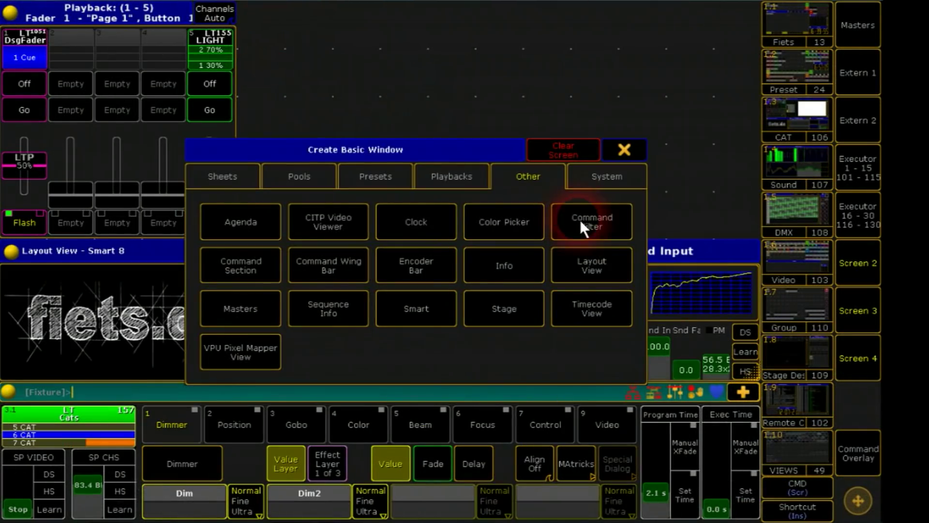
{"action": "left_click", "coordinate": [591, 267]}
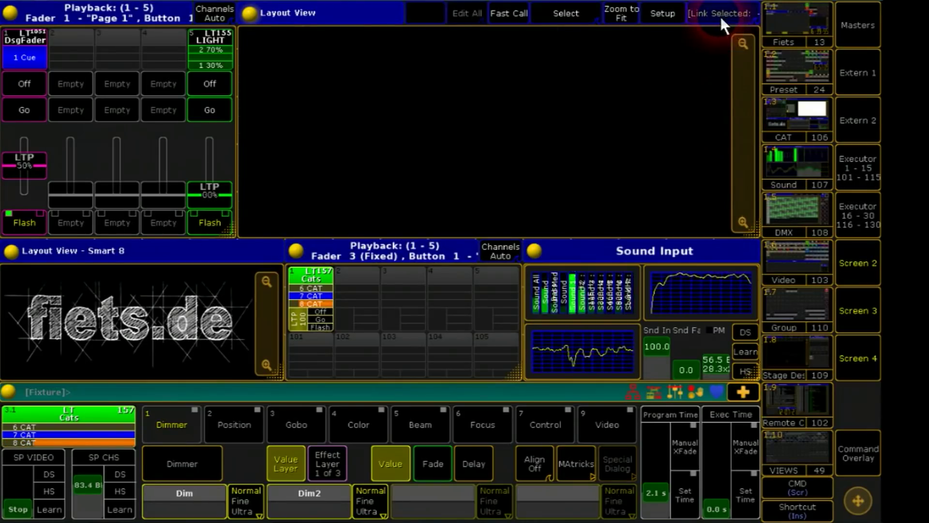
{"action": "left_click", "coordinate": [721, 17]}
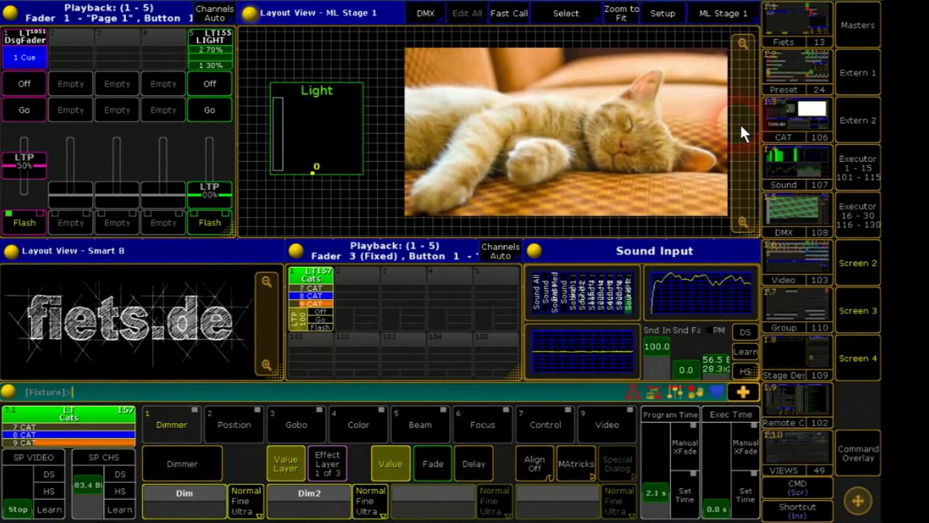
Start the LIGHT executor, raise its fader to 100%, and advance to the 70% cue
{"action": "left_click", "coordinate": [208, 110]}
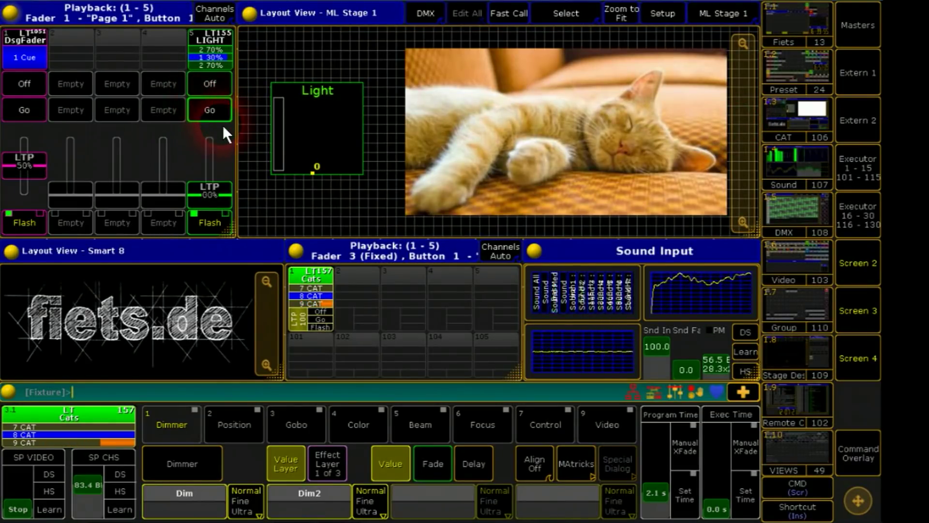
{"action": "left_click_drag", "start_coordinate": [210, 189], "coordinate": [209, 122]}
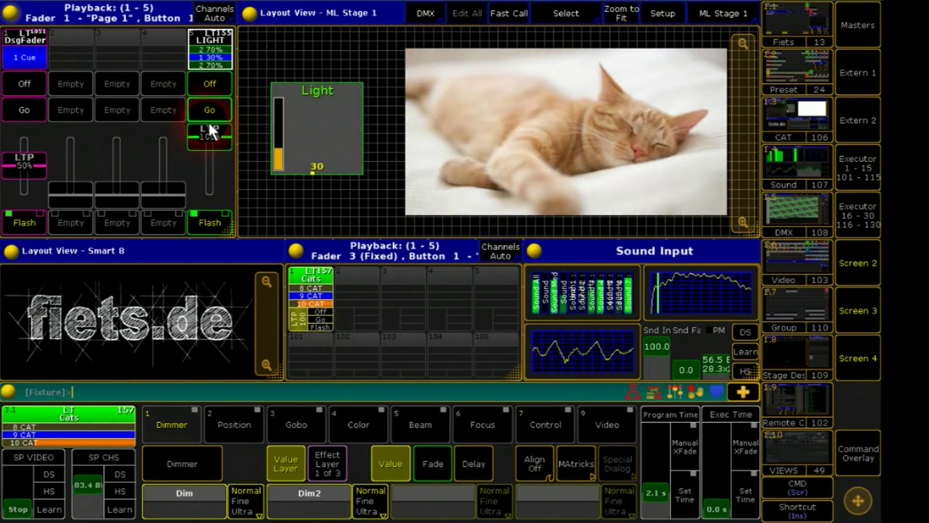
{"action": "left_click", "coordinate": [209, 109]}
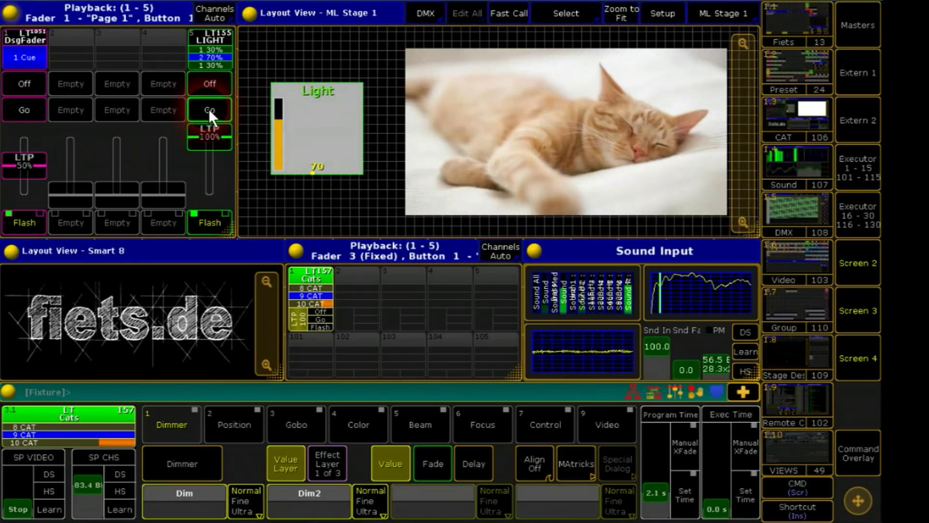
{"action": "left_click", "coordinate": [208, 109]}
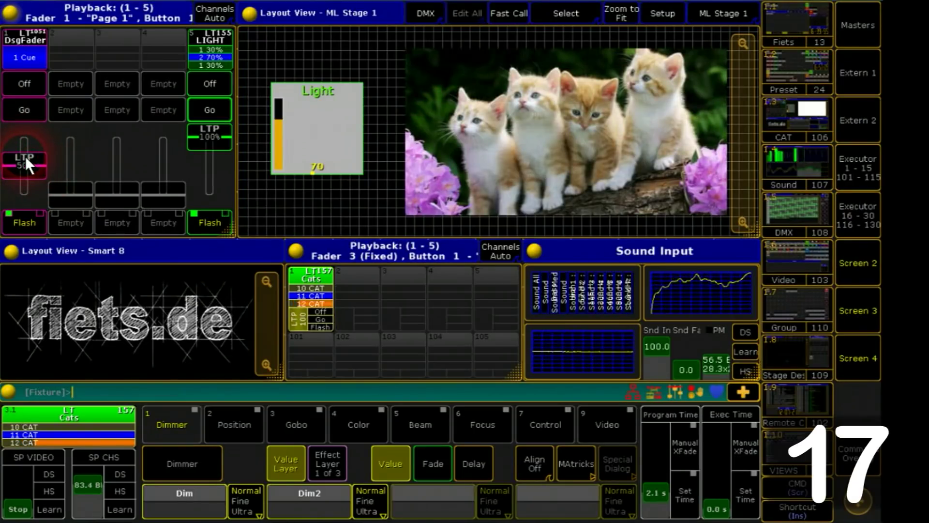
Lower the DsgFader executor to 27% and step through the LIGHT executor's cues
{"action": "mouse_move", "coordinate": [25, 156]}
{"action": "left_mouse_down"}
{"action": "mouse_move", "coordinate": [23, 181]}
{"action": "mouse_move", "coordinate": [31, 118]}
{"action": "mouse_move", "coordinate": [30, 171]}
{"action": "left_mouse_up"}
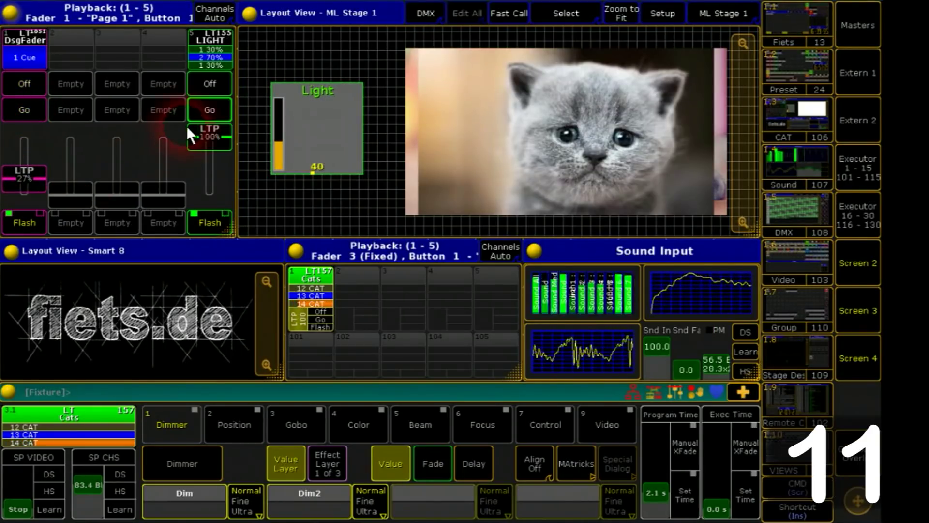
{"action": "left_click", "coordinate": [203, 109]}
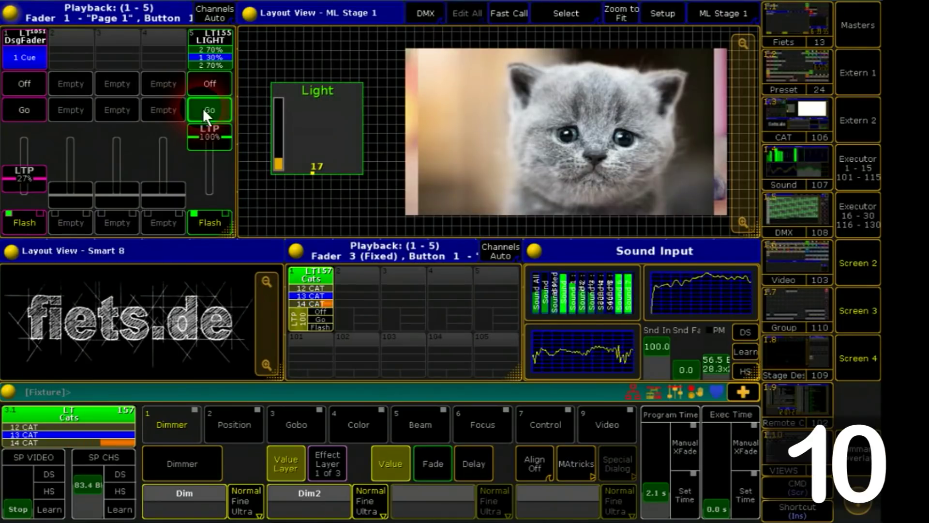
{"action": "left_click", "coordinate": [203, 108]}
{"action": "left_click", "coordinate": [42, 69]}
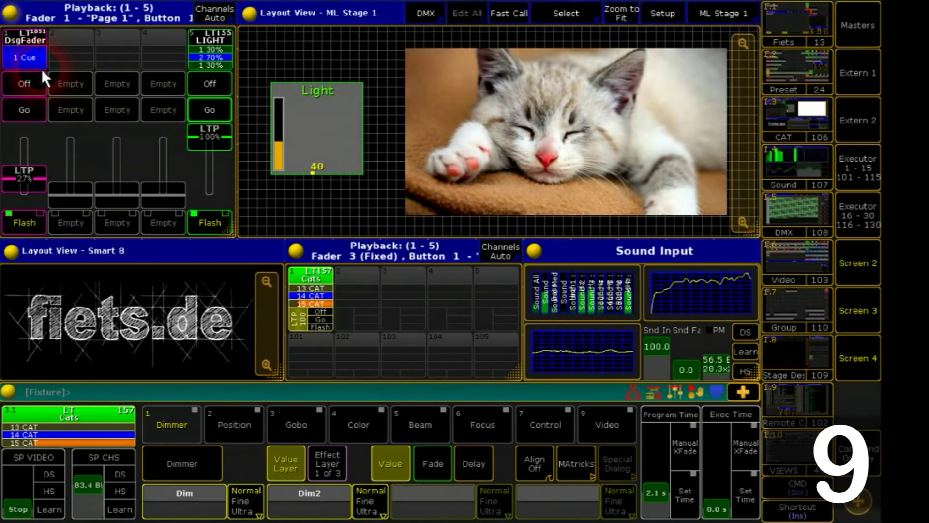
Raise the DsgFader executor's fader to 50%
{"action": "left_click", "coordinate": [28, 166]}
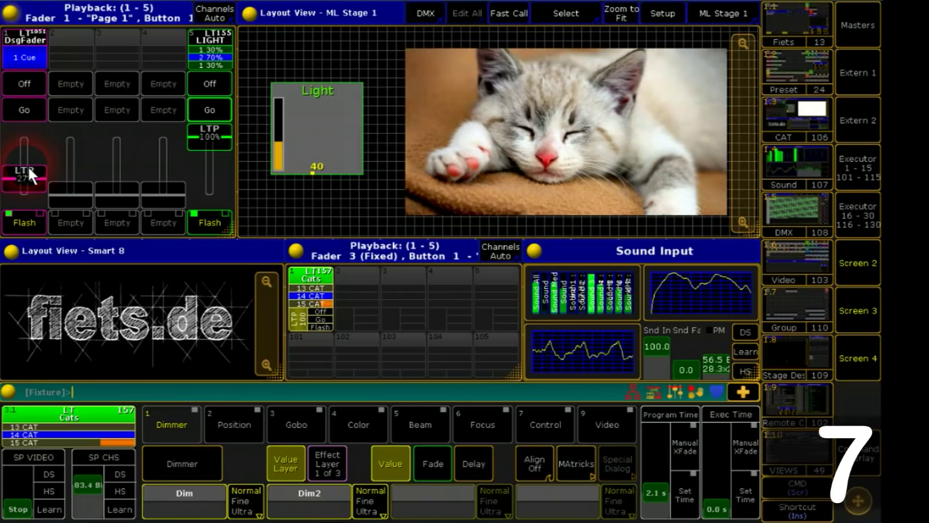
{"action": "left_click_drag", "start_coordinate": [29, 167], "coordinate": [34, 160]}
{"action": "left_click", "coordinate": [35, 115]}
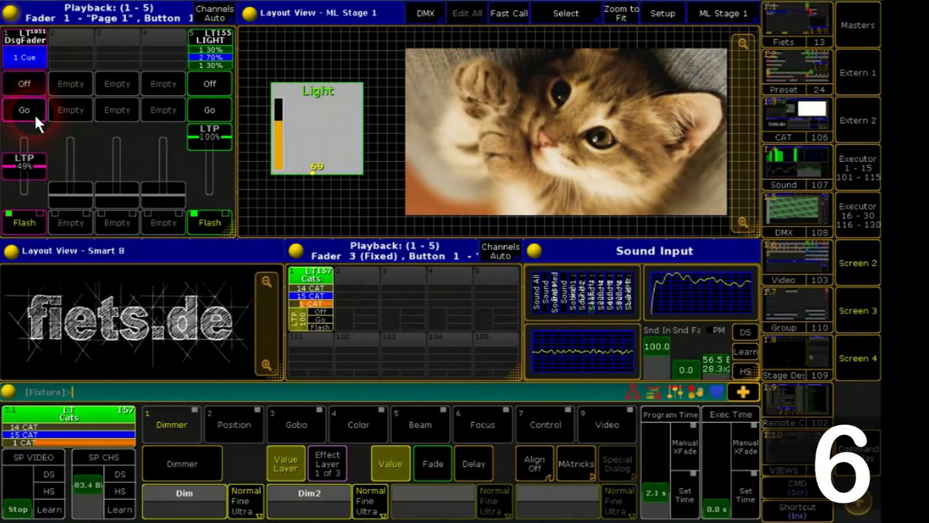
{"action": "left_click", "coordinate": [511, 76]}
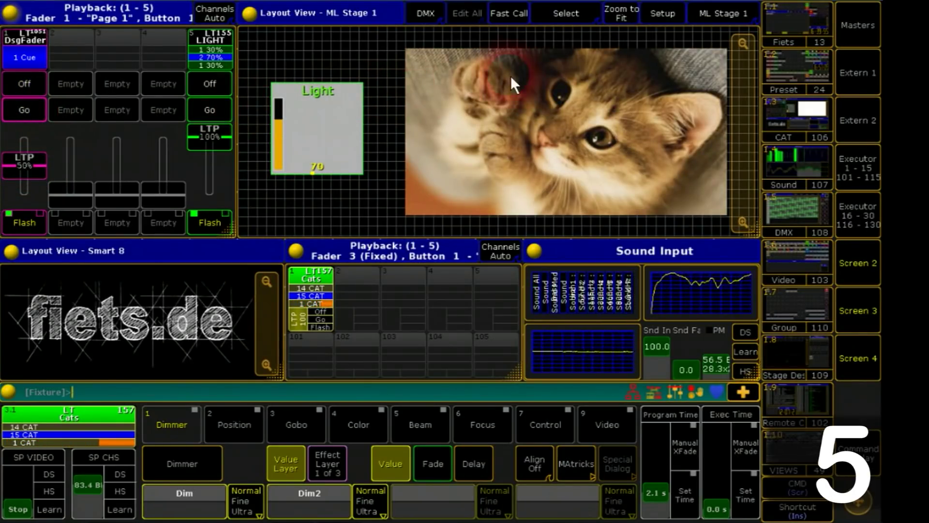
Open the patch and fixture schedule from the setup and bring up the list of fixture types
{"action": "left_click", "coordinate": [794, 29]}
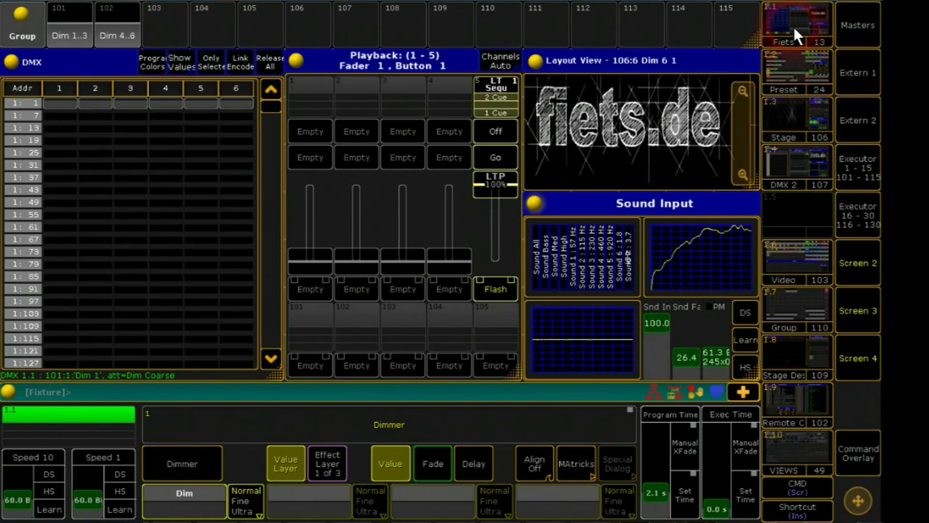
{"action": "left_click", "coordinate": [860, 457]}
{"action": "left_click", "coordinate": [776, 168]}
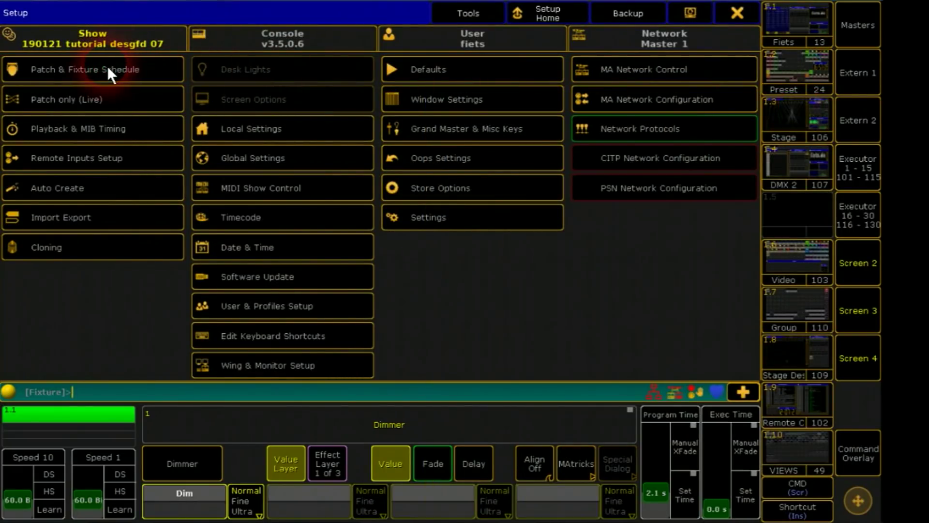
{"action": "left_click", "coordinate": [107, 67]}
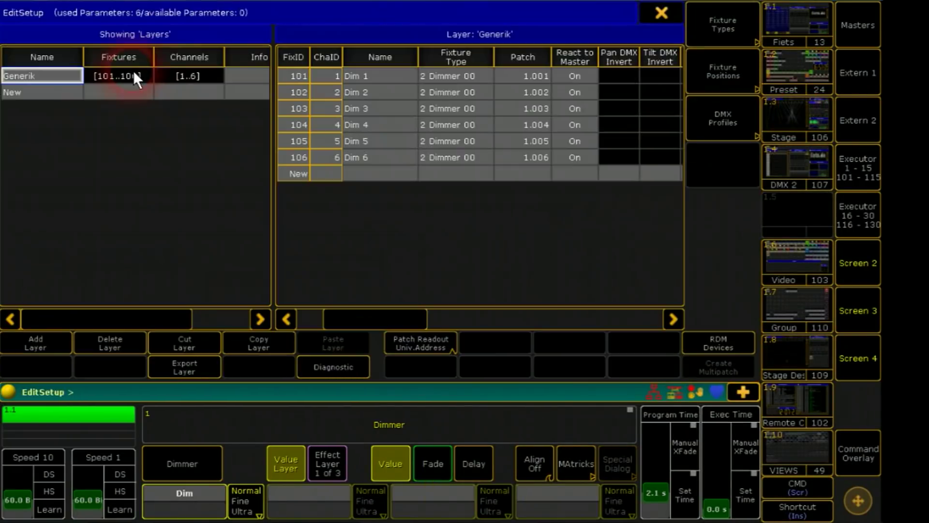
{"action": "left_click", "coordinate": [725, 37]}
{"action": "left_click", "coordinate": [446, 82]}
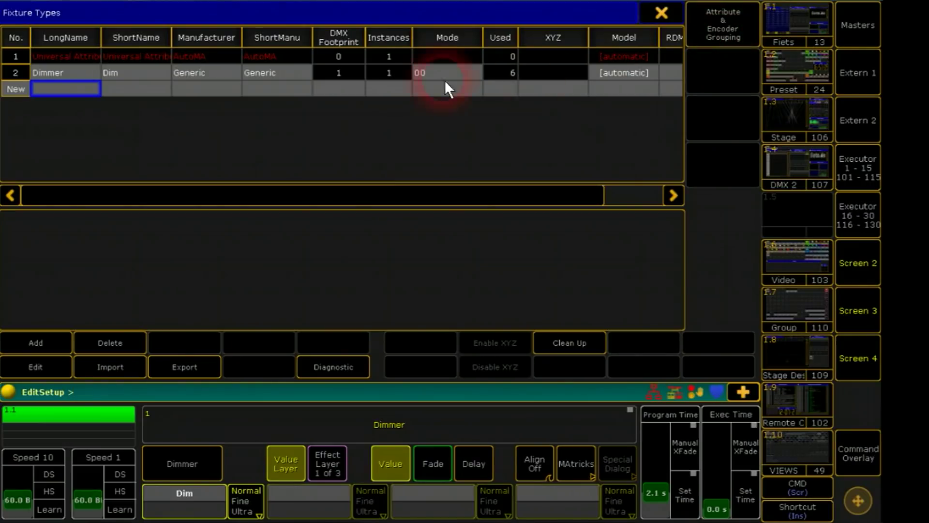
Add a new fixture type with the long name DsgFd and the short name DF
{"action": "left_click", "coordinate": [66, 87]}
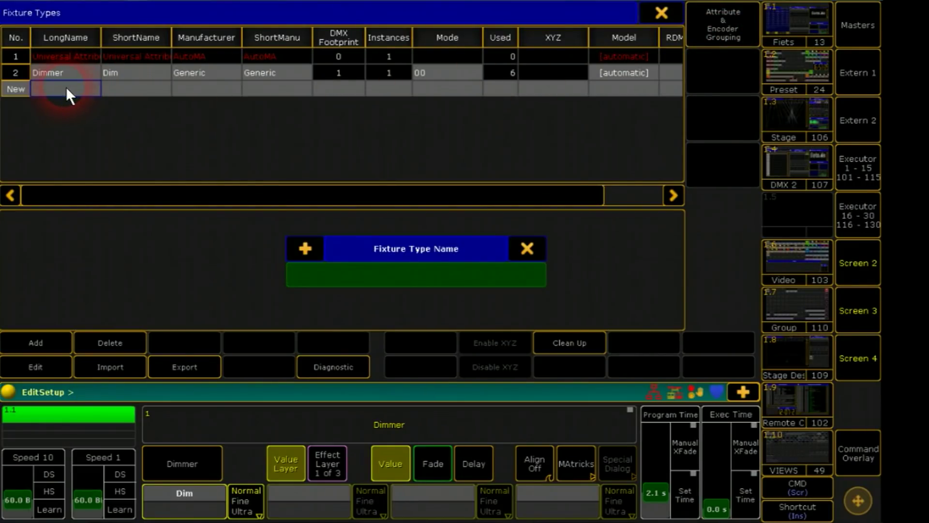
{"action": "type", "text": "DsgFd"}
{"action": "key", "text": "Return"}
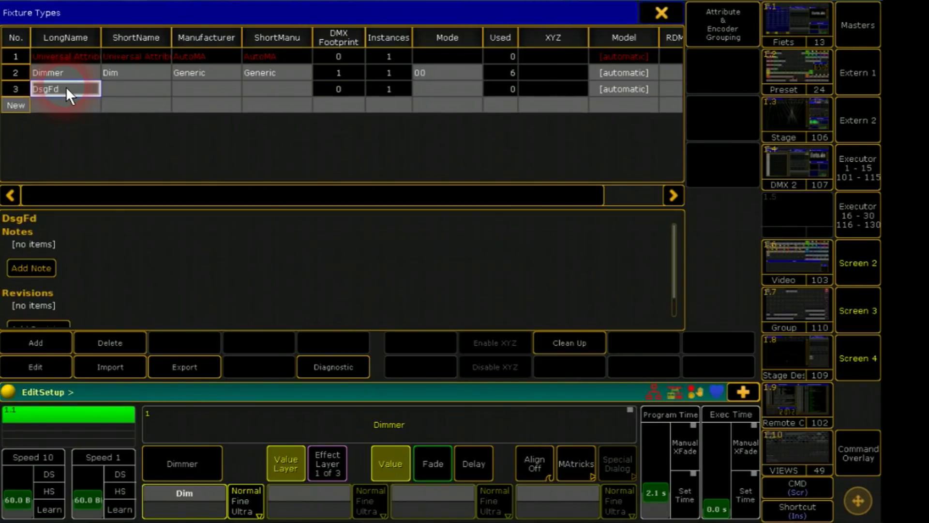
{"action": "left_click", "coordinate": [123, 91]}
{"action": "type", "text": "DF"}
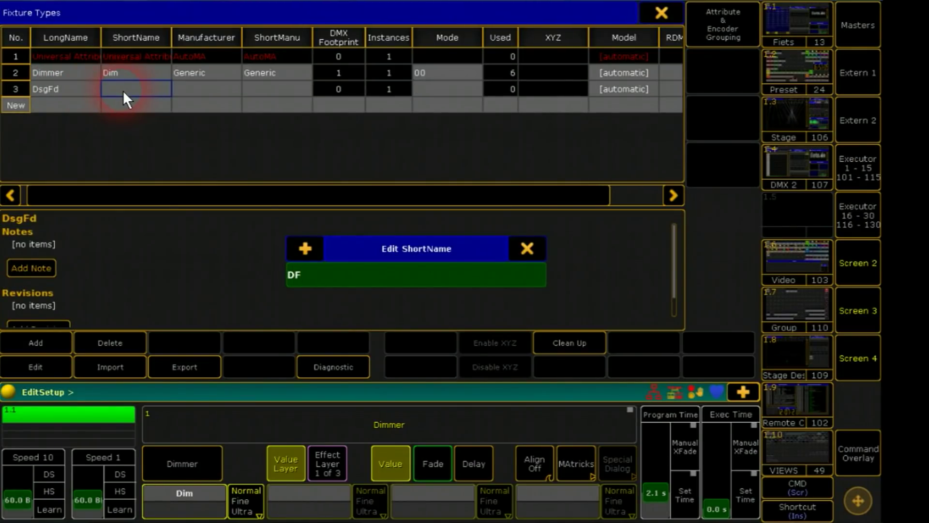
{"action": "key", "text": "Return"}
Open the DsgFd fixture type for editing and add a channel with the Dim attribute
{"action": "left_click", "coordinate": [96, 89]}
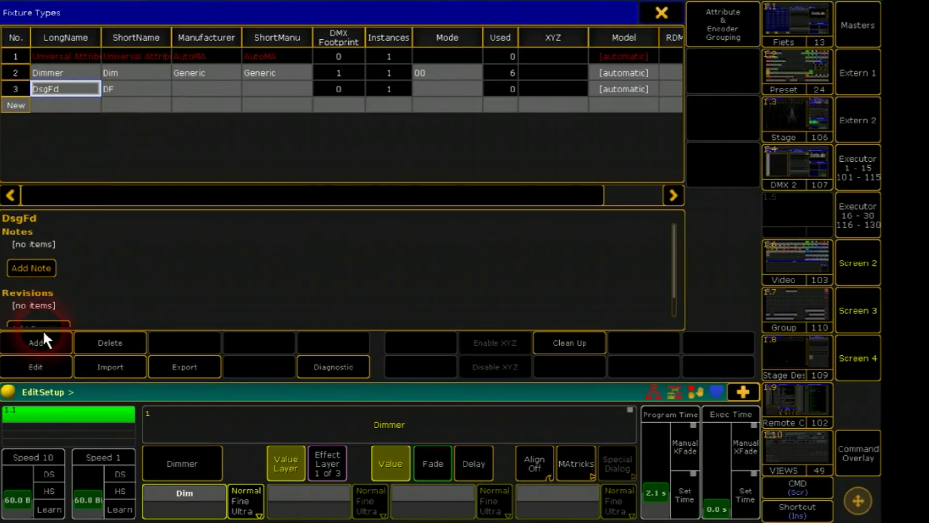
{"action": "left_click", "coordinate": [42, 365]}
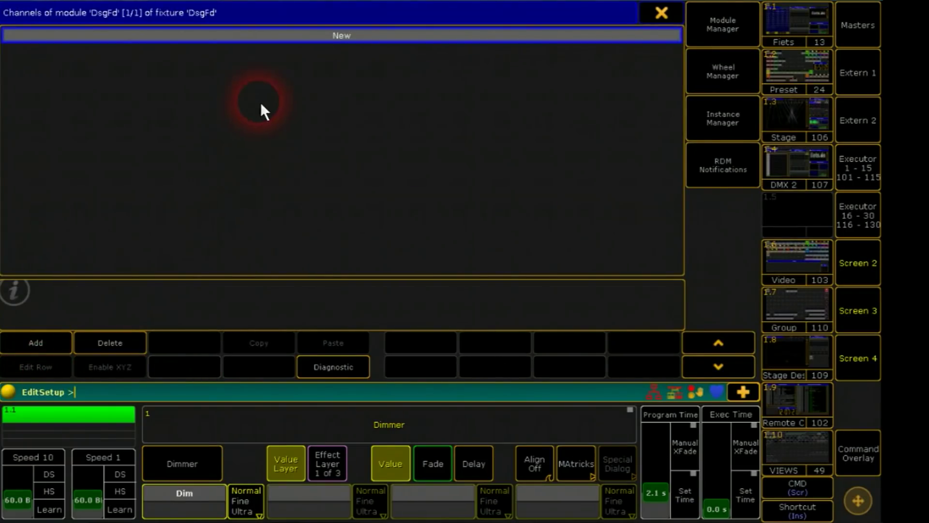
{"action": "left_click", "coordinate": [291, 36]}
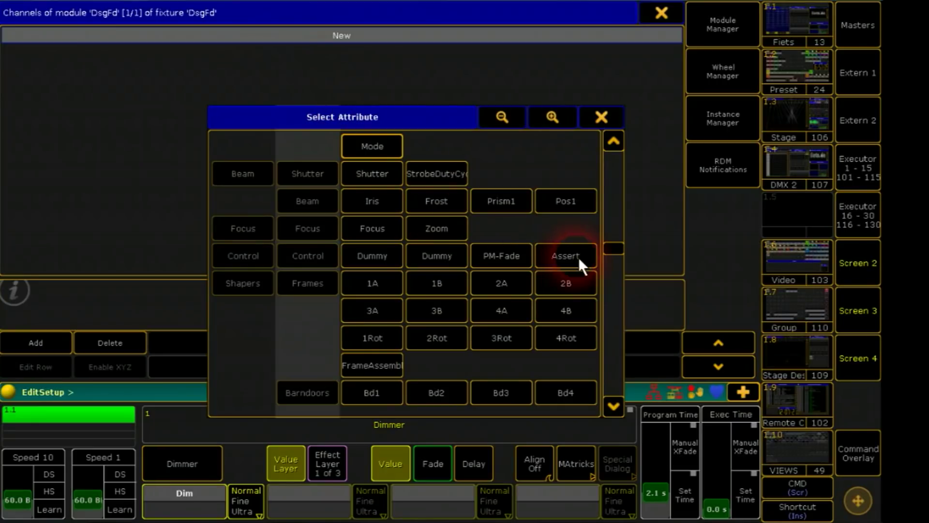
{"action": "left_click_drag", "start_coordinate": [612, 250], "coordinate": [399, 137]}
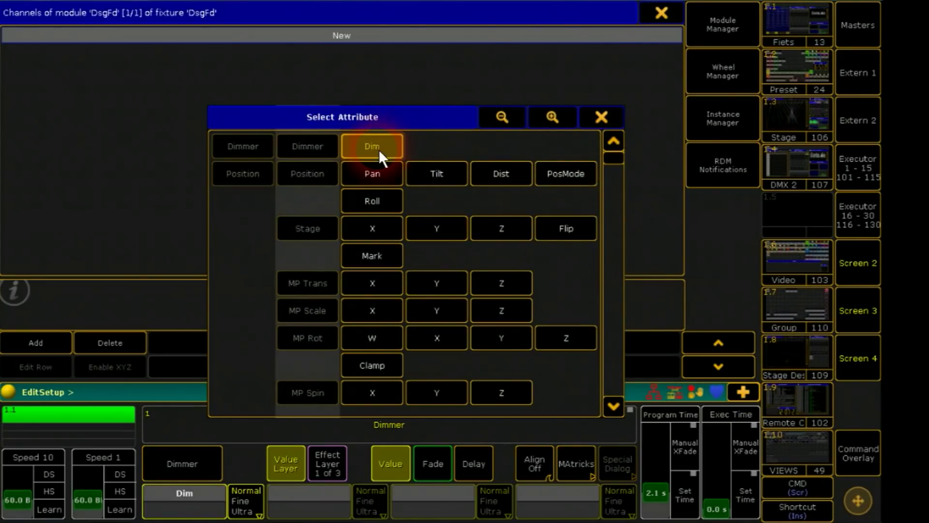
{"action": "left_click", "coordinate": [378, 149]}
Add two more channels to the DsgFd module, both with the second Dummy attribute of the Control group
{"action": "left_click", "coordinate": [76, 70]}
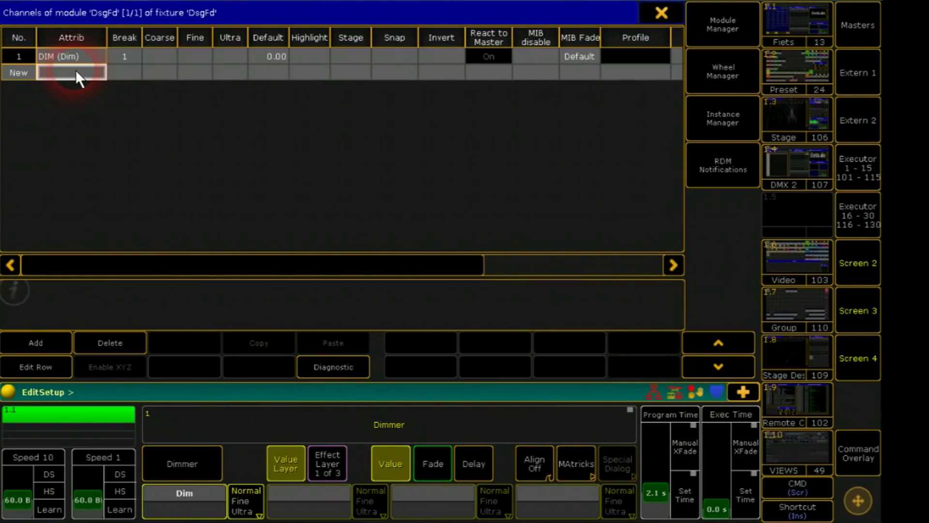
{"action": "left_click_drag", "start_coordinate": [613, 160], "coordinate": [619, 241]}
{"action": "left_click", "coordinate": [438, 311]}
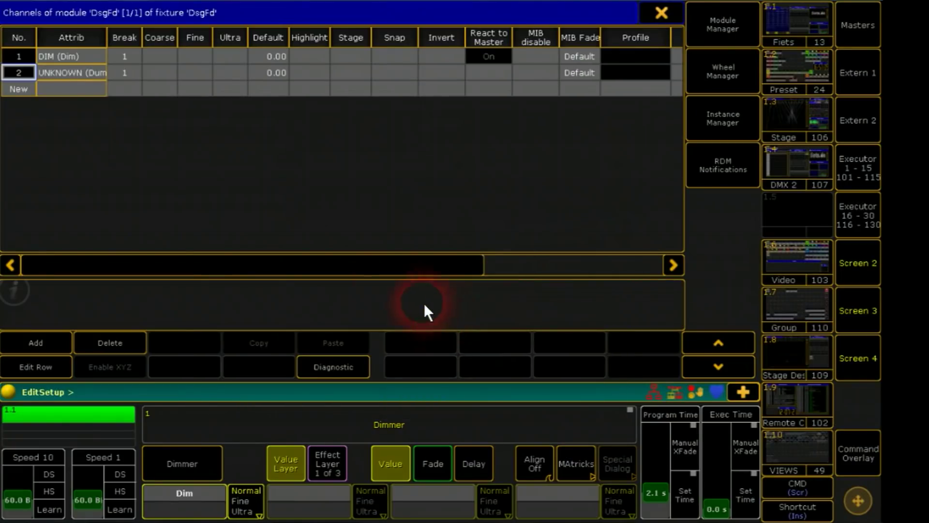
{"action": "left_click", "coordinate": [68, 90]}
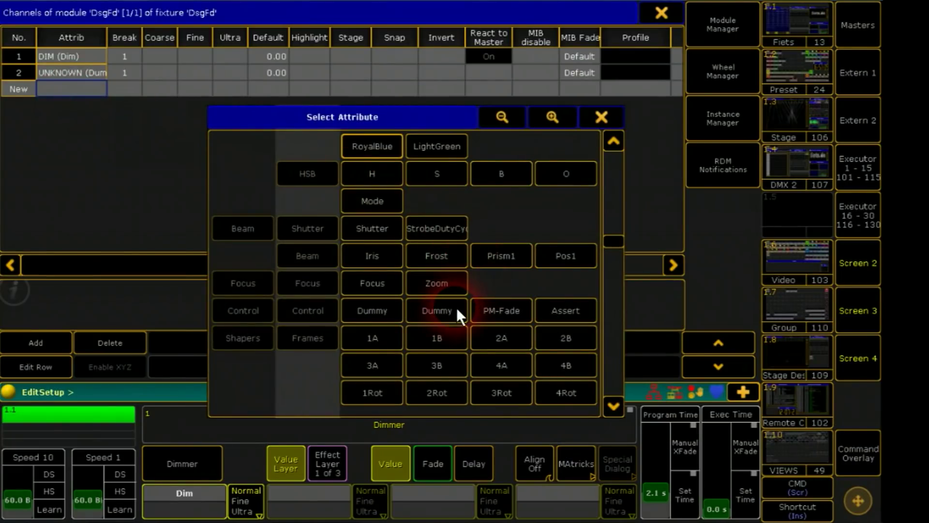
{"action": "left_click", "coordinate": [444, 312]}
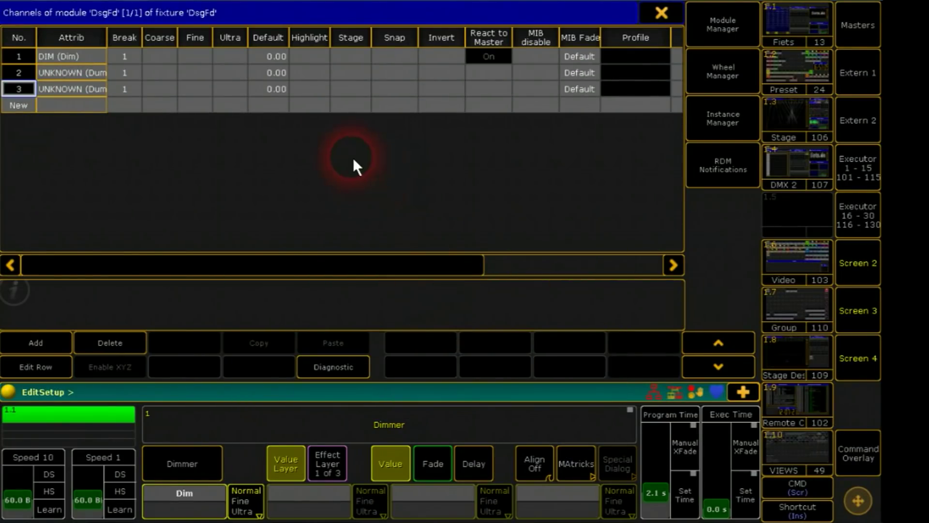
Assign the Coarse values 1 and 2 to the two dummy channels
{"action": "left_click", "coordinate": [157, 73]}
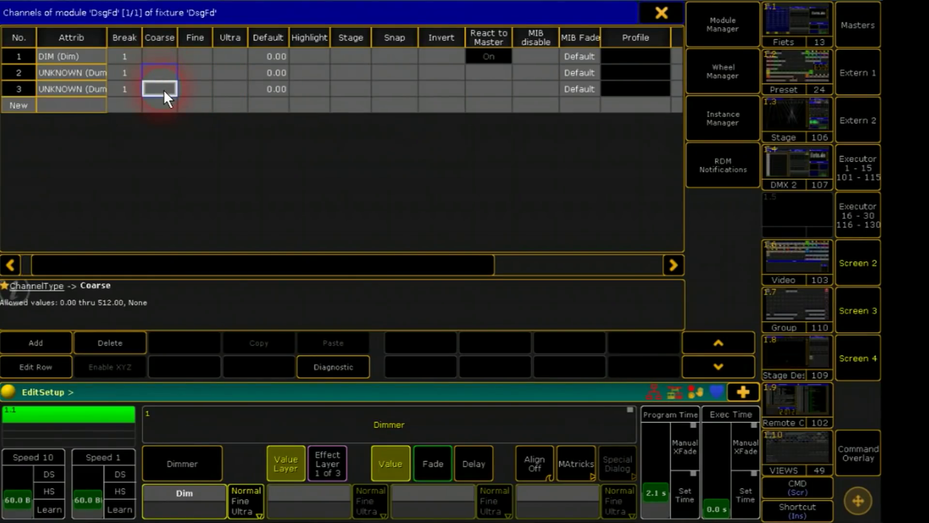
{"action": "left_click", "coordinate": [163, 90]}
{"action": "left_click", "coordinate": [178, 253]}
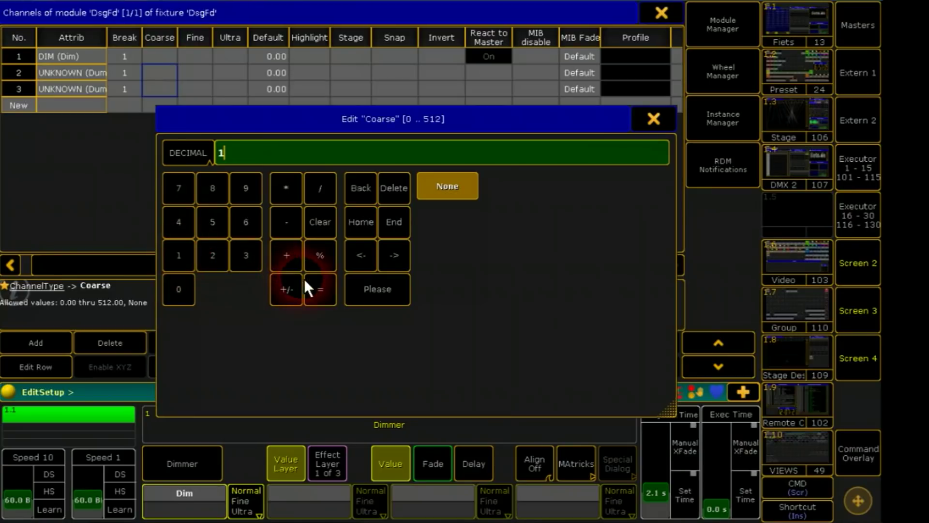
{"action": "left_click", "coordinate": [367, 291]}
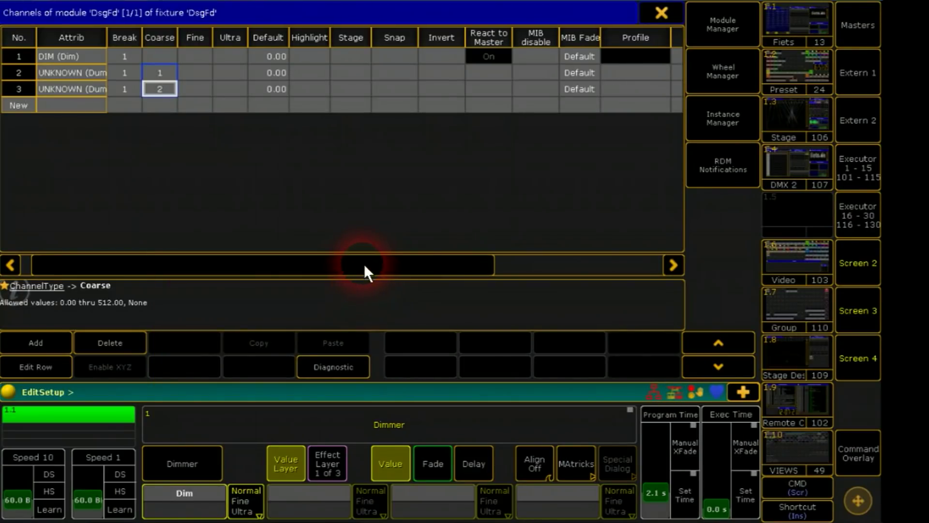
Set React to Dim to Linear for both dummy channels
{"action": "left_click_drag", "start_coordinate": [364, 263], "coordinate": [585, 254]}
{"action": "left_click_drag", "start_coordinate": [461, 77], "coordinate": [462, 91]}
{"action": "left_click", "coordinate": [462, 90]}
{"action": "left_click", "coordinate": [493, 140]}
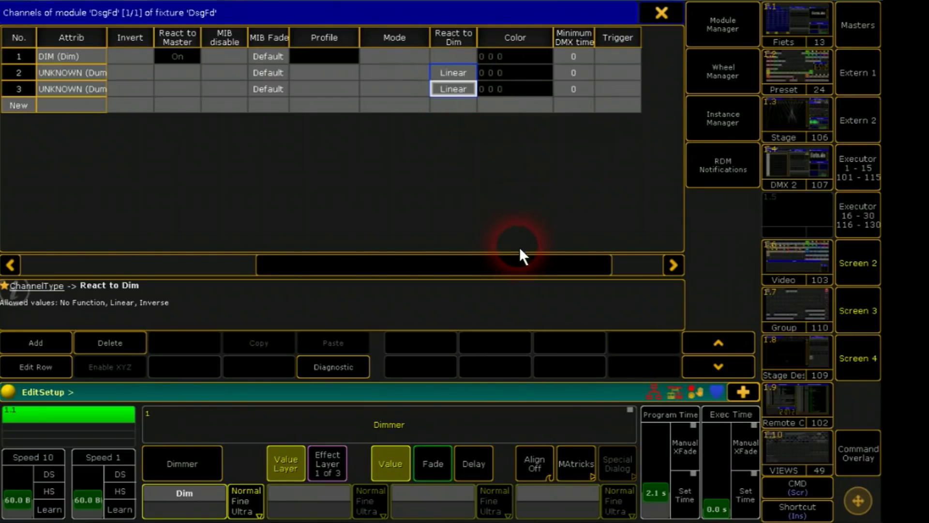
Set the Default value of both dummy channels to 100
{"action": "left_click_drag", "start_coordinate": [521, 263], "coordinate": [342, 276]}
{"action": "left_click_drag", "start_coordinate": [227, 71], "coordinate": [234, 83]}
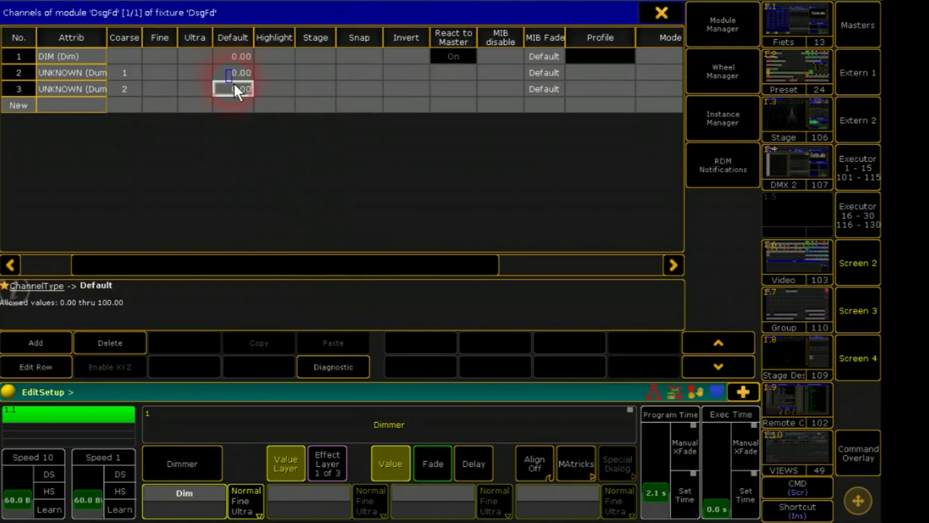
{"action": "left_click", "coordinate": [235, 86]}
{"action": "left_click", "coordinate": [182, 254]}
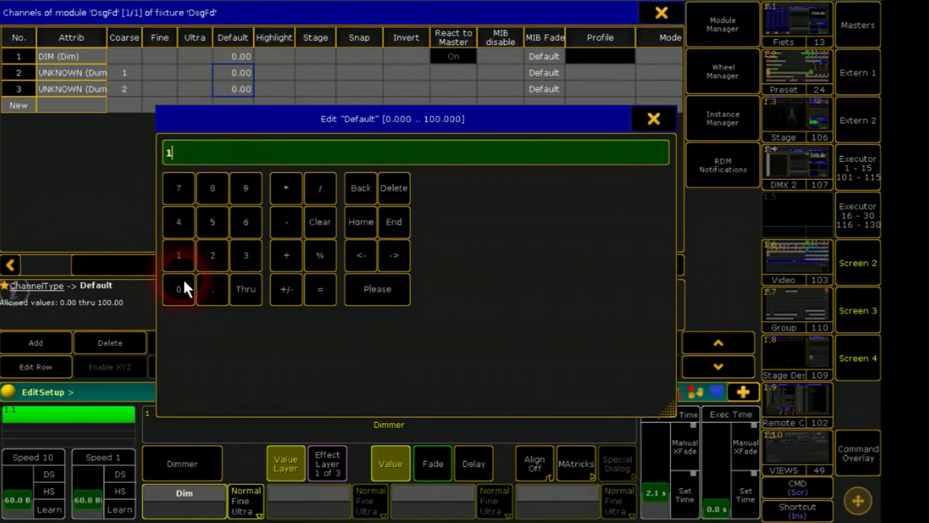
{"action": "left_click", "coordinate": [184, 284]}
{"action": "left_click", "coordinate": [184, 283]}
{"action": "left_click", "coordinate": [364, 285]}
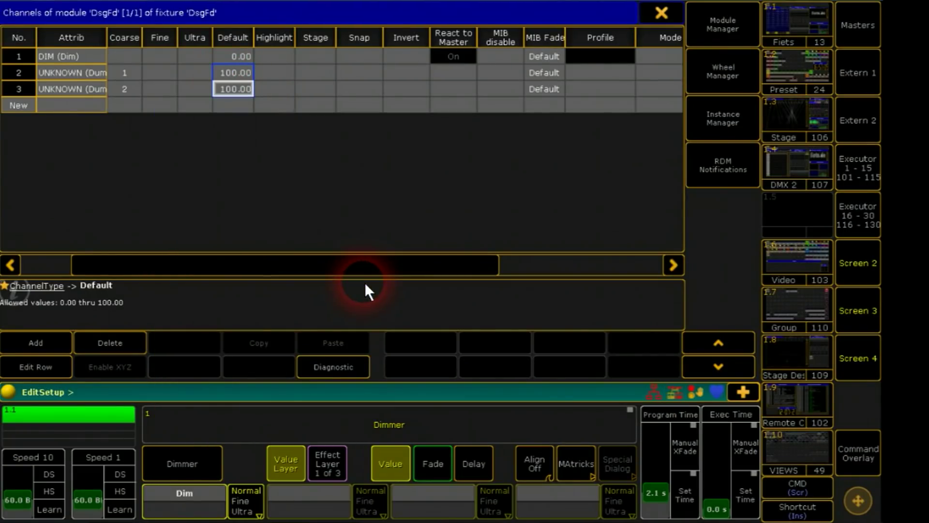
Leave the DsgFd channel and fixture type editors and create a DMX profile named Sub
{"action": "left_click", "coordinate": [664, 9]}
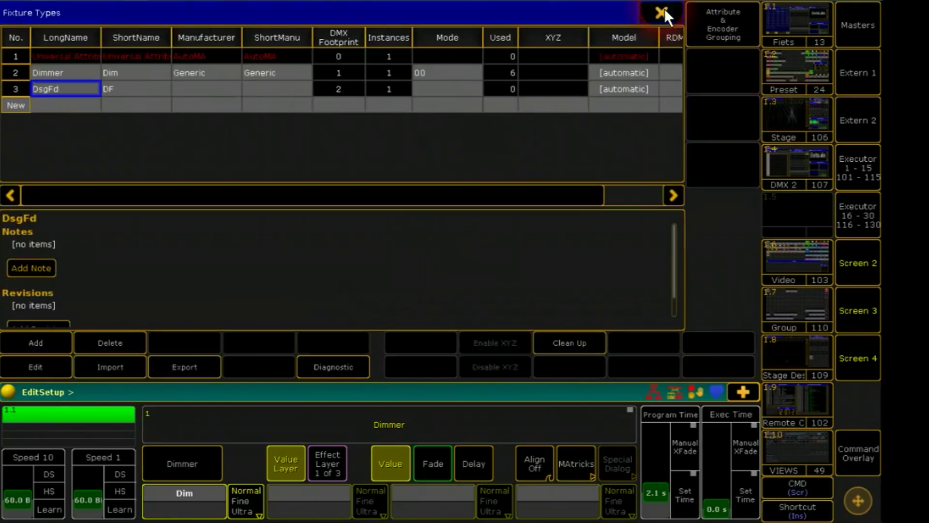
{"action": "left_click", "coordinate": [662, 12]}
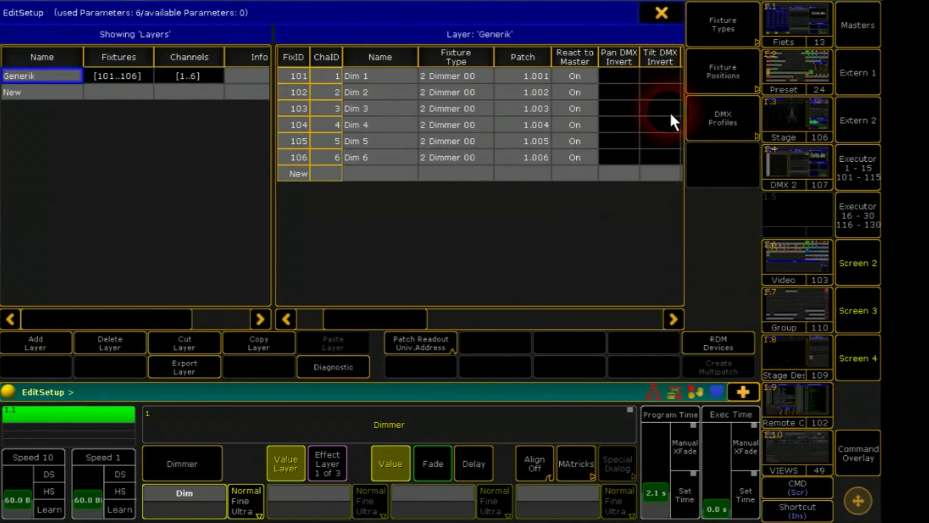
{"action": "left_click", "coordinate": [743, 113]}
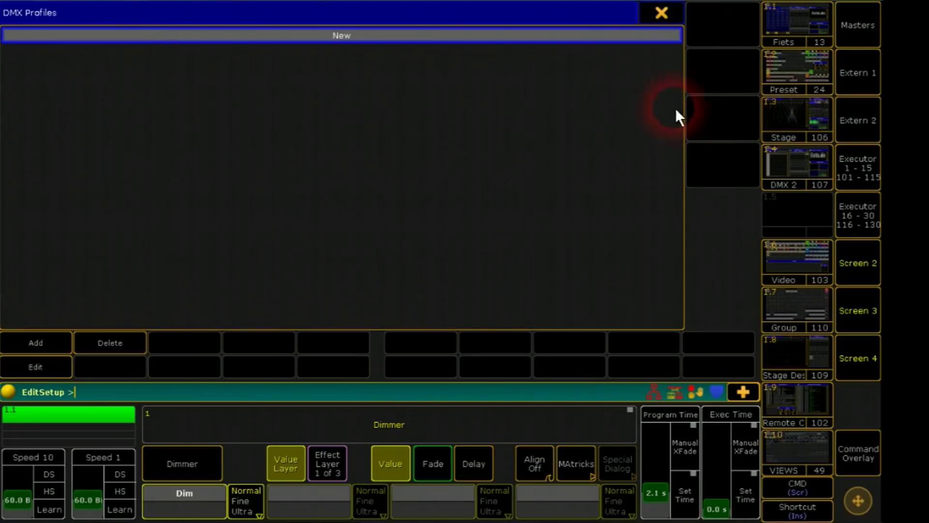
{"action": "left_click", "coordinate": [357, 36]}
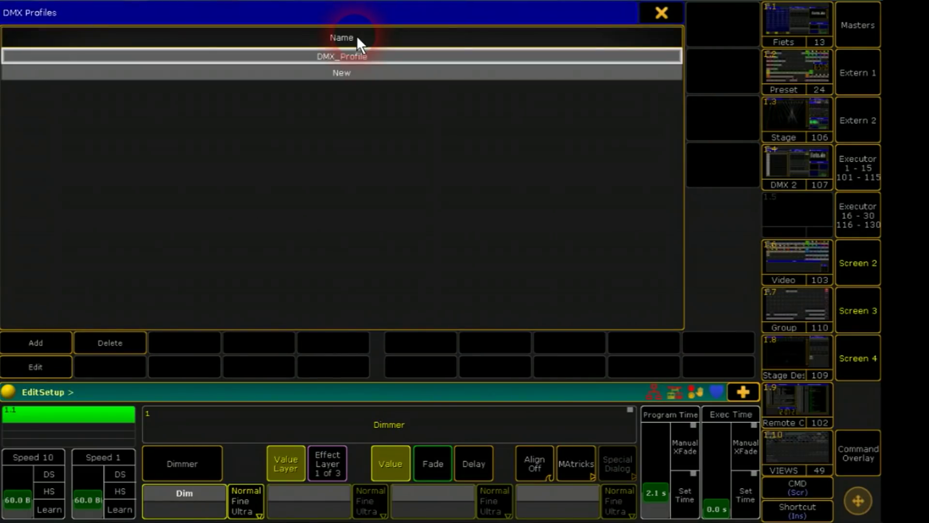
{"action": "left_click", "coordinate": [351, 54]}
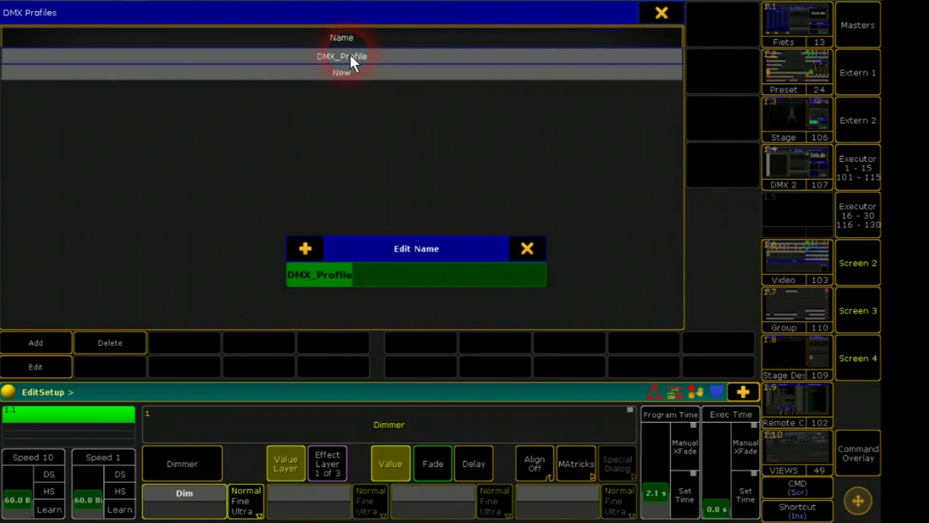
{"action": "type", "text": "sub"}
{"action": "key", "text": "Return"}
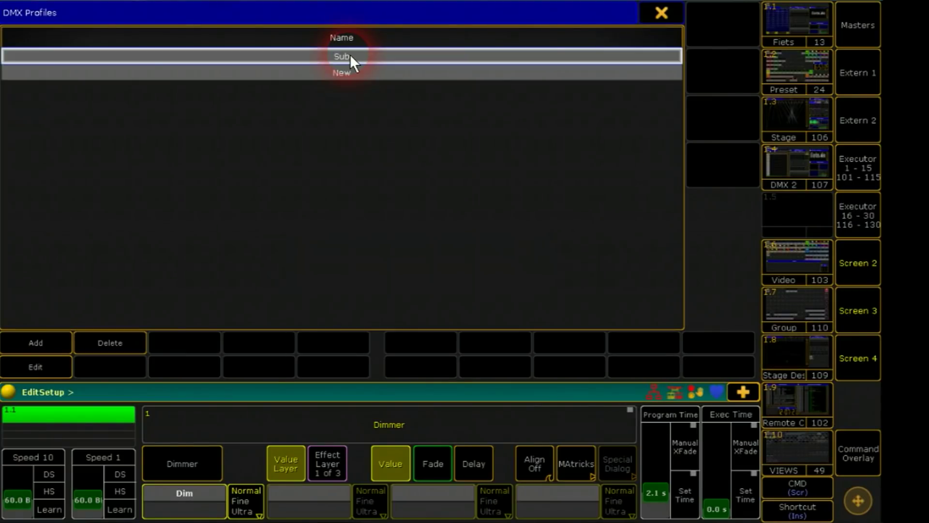
Create a second DMX profile named Add and open the Sub profile's graph for editing
{"action": "left_click", "coordinate": [348, 70]}
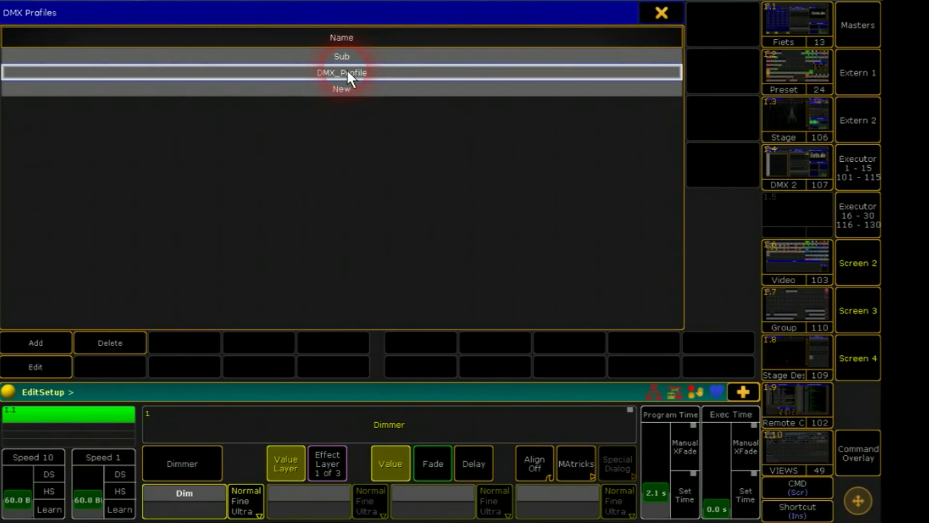
{"action": "left_click", "coordinate": [347, 70]}
{"action": "type", "text": "Add"}
{"action": "key", "text": "Return"}
{"action": "left_click", "coordinate": [349, 57]}
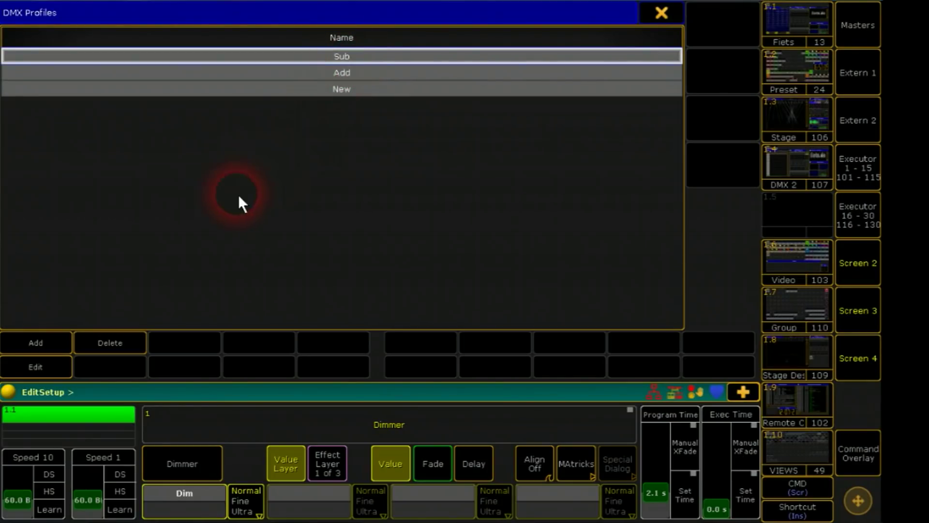
{"action": "left_click", "coordinate": [46, 366]}
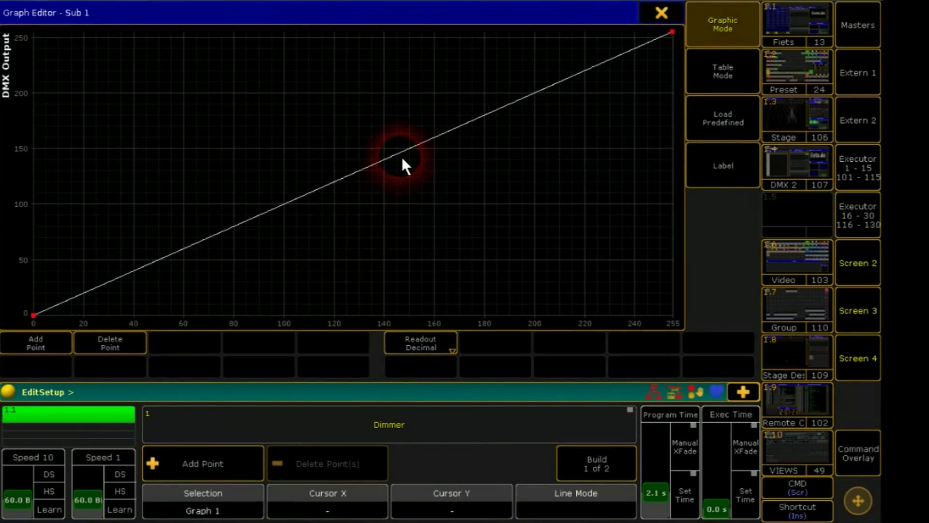
Try placing two extra points on the Sub curve by hand and delete them again
{"action": "left_click", "coordinate": [54, 341]}
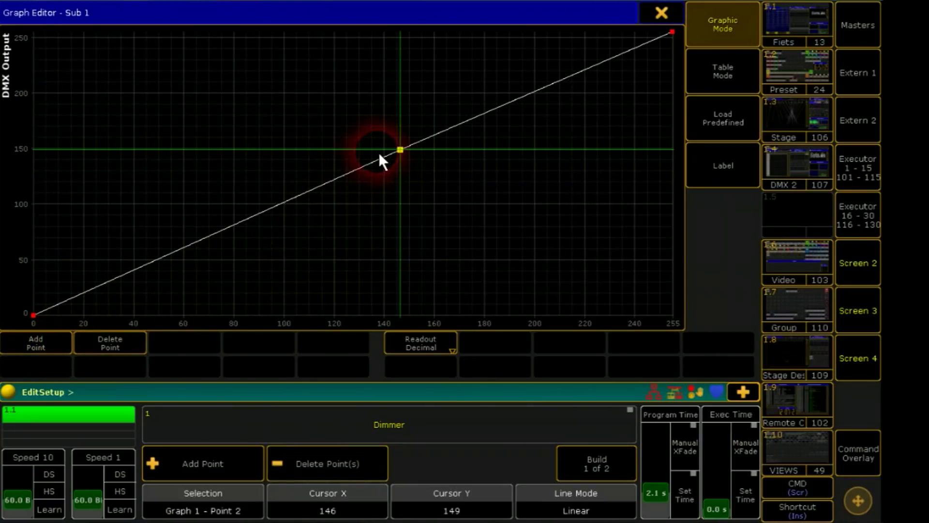
{"action": "left_click_drag", "start_coordinate": [378, 152], "coordinate": [144, 127]}
{"action": "left_click", "coordinate": [491, 188]}
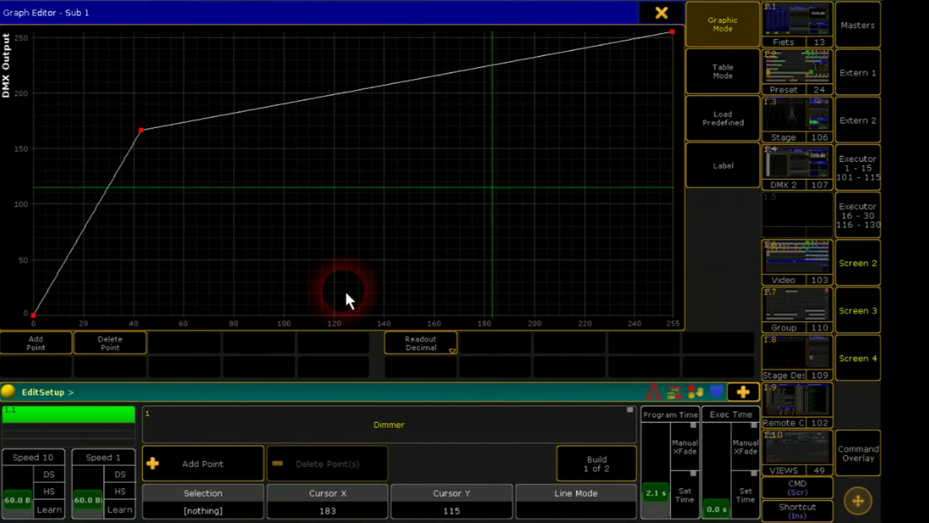
{"action": "left_click", "coordinate": [66, 347]}
{"action": "left_click_drag", "start_coordinate": [498, 187], "coordinate": [334, 229]}
{"action": "left_click", "coordinate": [139, 129]}
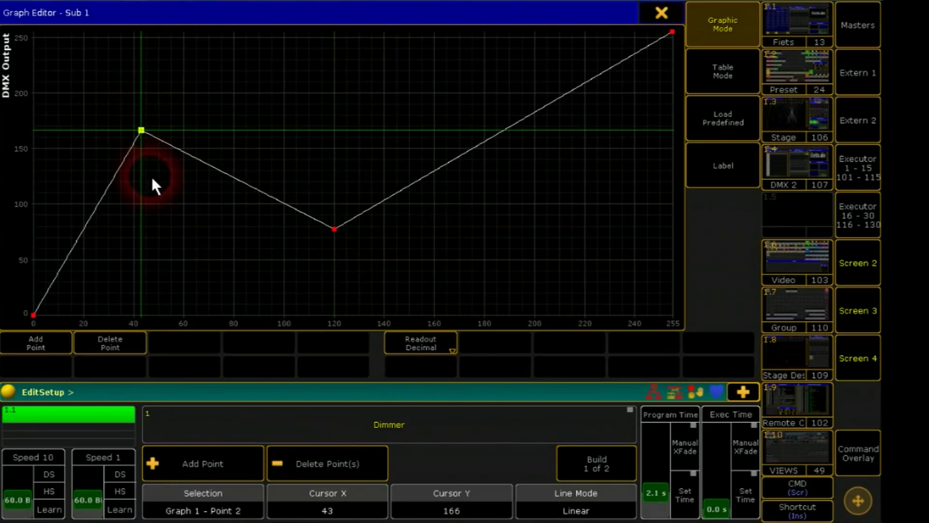
{"action": "left_click", "coordinate": [109, 342]}
{"action": "left_click", "coordinate": [129, 339]}
Switch the Sub profile's readout to percent and set the X value of its second point to 50%
{"action": "left_click", "coordinate": [724, 71]}
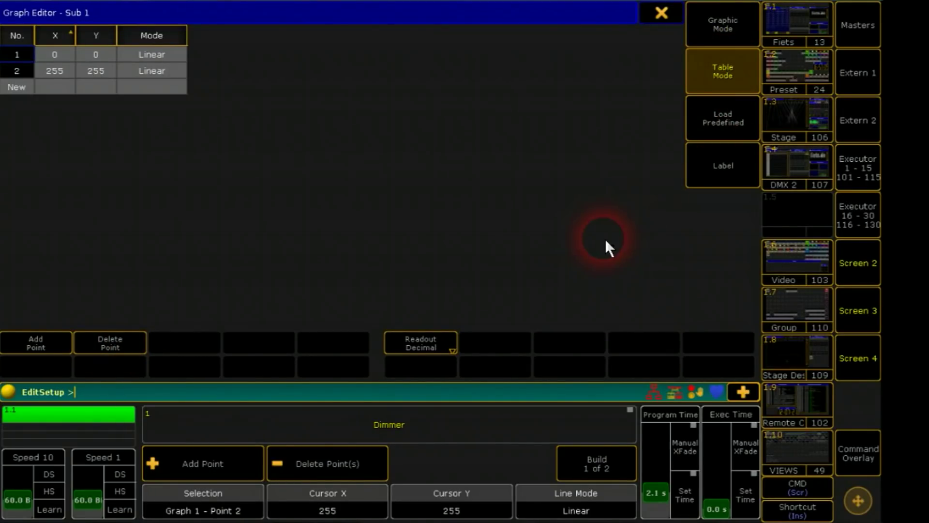
{"action": "left_click", "coordinate": [424, 348]}
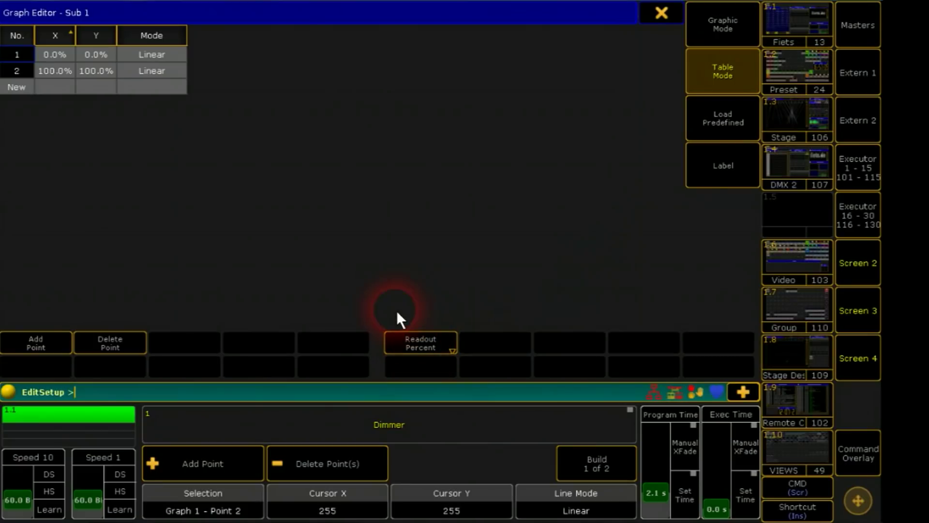
{"action": "left_click", "coordinate": [61, 72]}
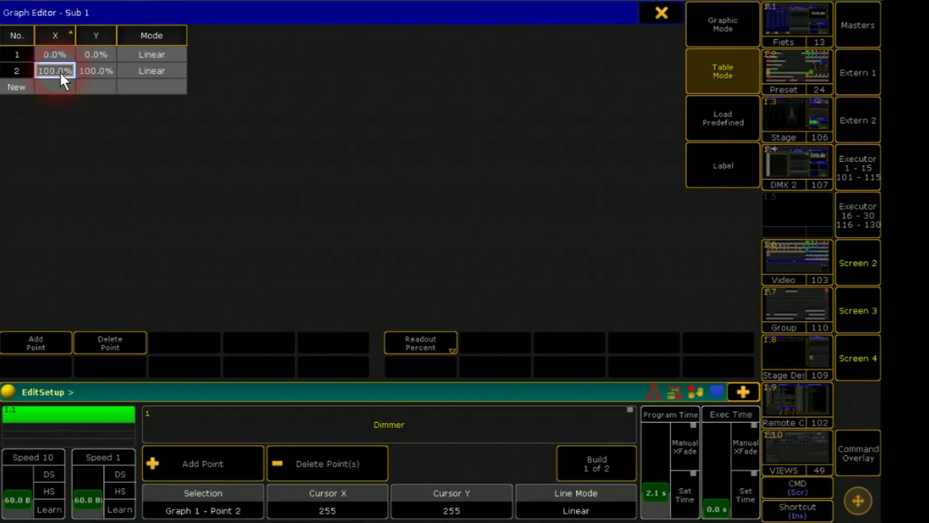
{"action": "left_click", "coordinate": [60, 72]}
{"action": "left_click", "coordinate": [210, 203]}
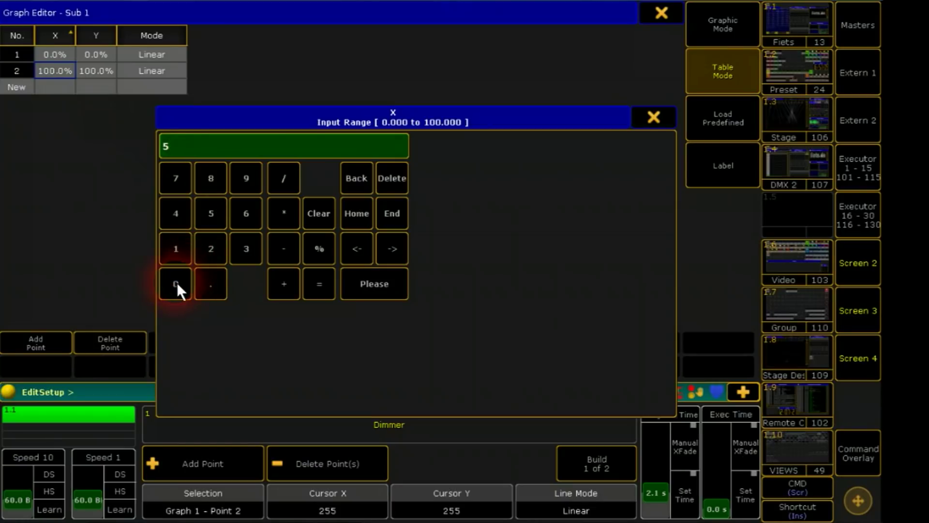
{"action": "left_click", "coordinate": [177, 283]}
{"action": "left_click", "coordinate": [350, 283]}
{"action": "left_click", "coordinate": [739, 26]}
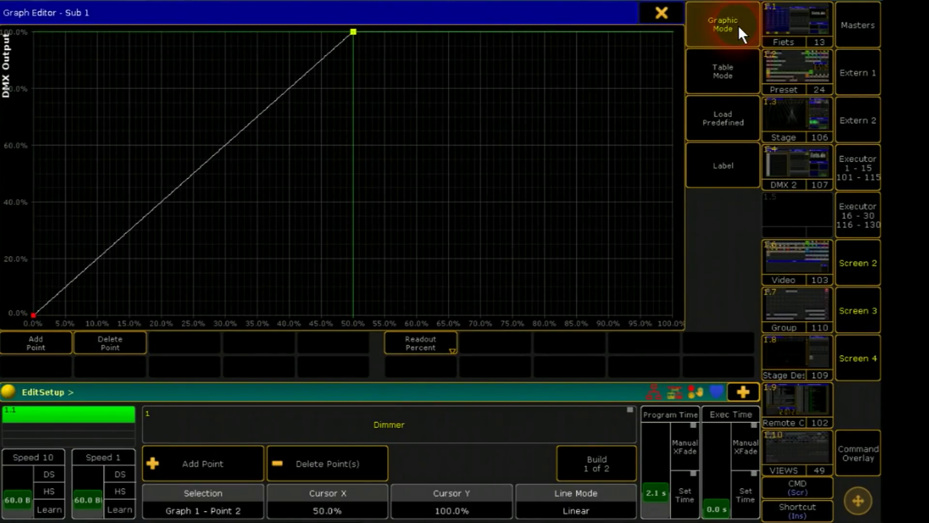
{"action": "left_click", "coordinate": [663, 15]}
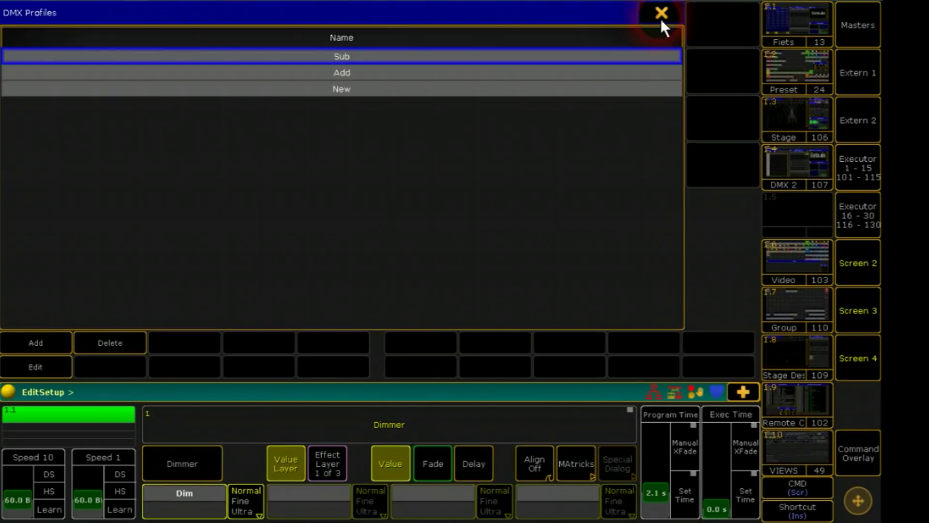
In the Add profile, switch the readout to percent and set the X value of the first point to 50%
{"action": "left_click", "coordinate": [376, 76]}
{"action": "left_click", "coordinate": [285, 172]}
{"action": "left_click", "coordinate": [41, 365]}
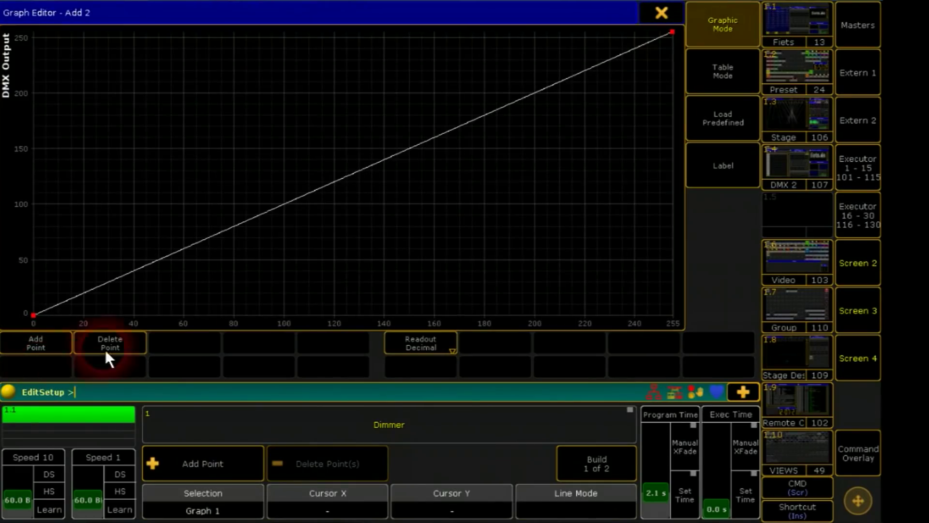
{"action": "left_click", "coordinate": [610, 135]}
{"action": "left_click", "coordinate": [698, 78]}
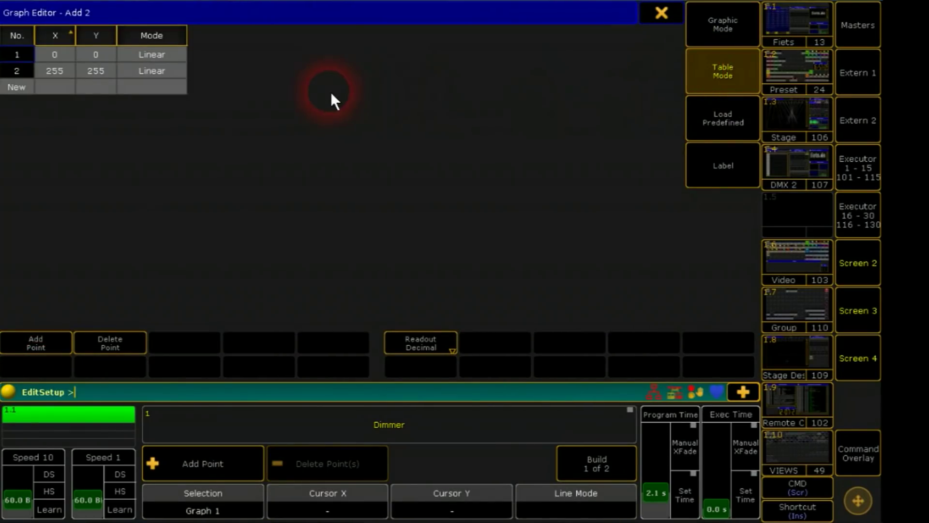
{"action": "left_click", "coordinate": [416, 344]}
{"action": "left_click", "coordinate": [240, 204]}
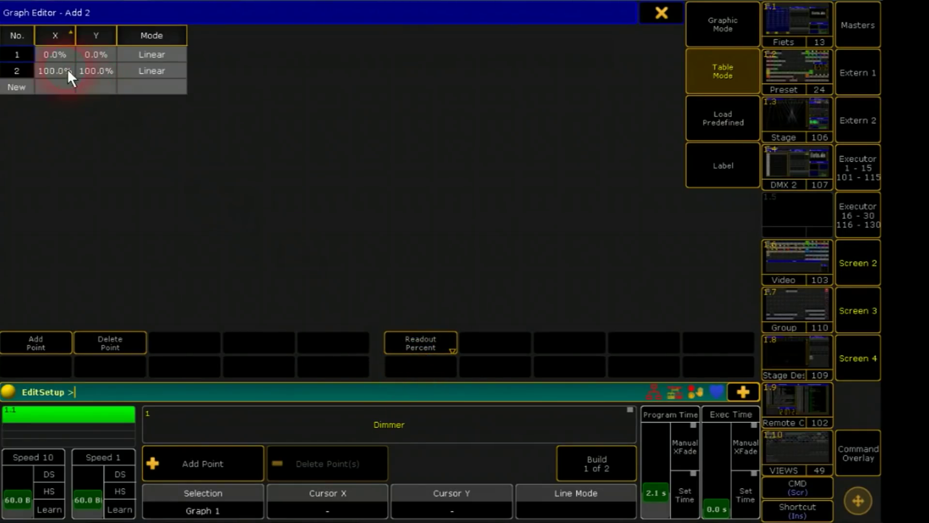
{"action": "left_click", "coordinate": [55, 55]}
{"action": "left_click", "coordinate": [211, 214]}
{"action": "left_click", "coordinate": [176, 283]}
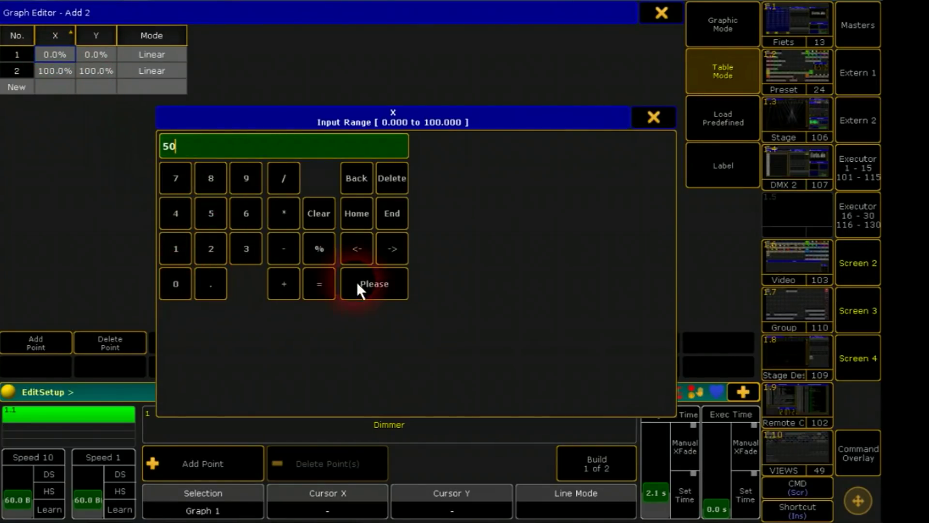
{"action": "left_click", "coordinate": [358, 284]}
{"action": "left_click", "coordinate": [522, 201]}
{"action": "left_click", "coordinate": [724, 27]}
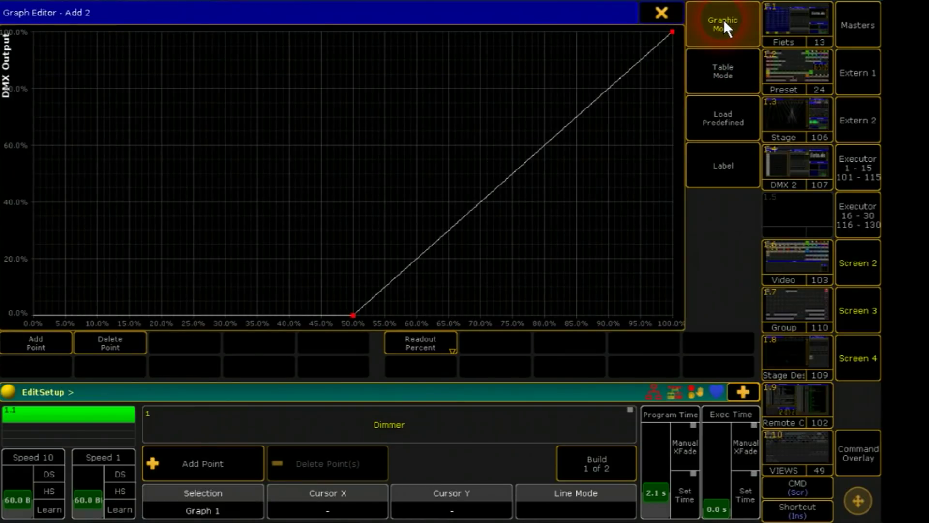
{"action": "left_click", "coordinate": [662, 13]}
{"action": "left_click", "coordinate": [661, 13]}
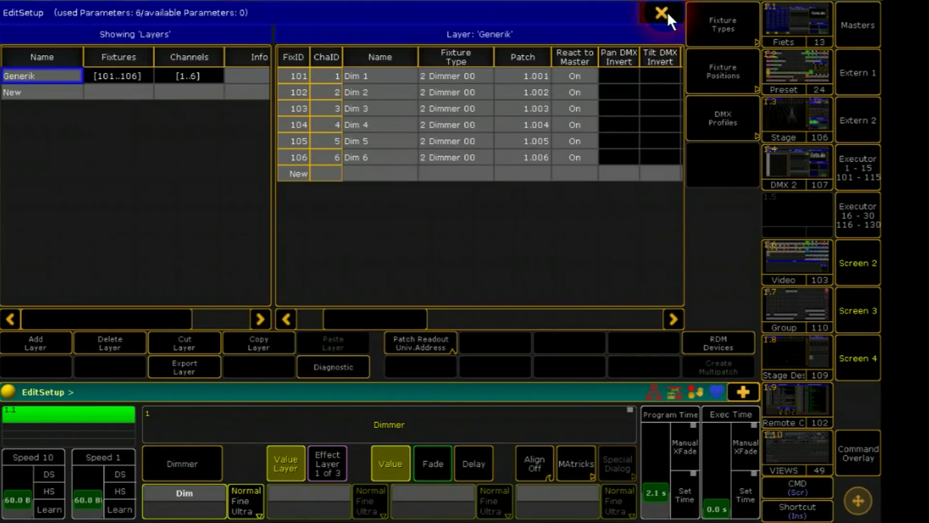
Assign the Sub profile to the first dummy channel of the DsgFd fixture type and the Add profile to the second
{"action": "left_click", "coordinate": [717, 25]}
{"action": "left_click", "coordinate": [82, 91]}
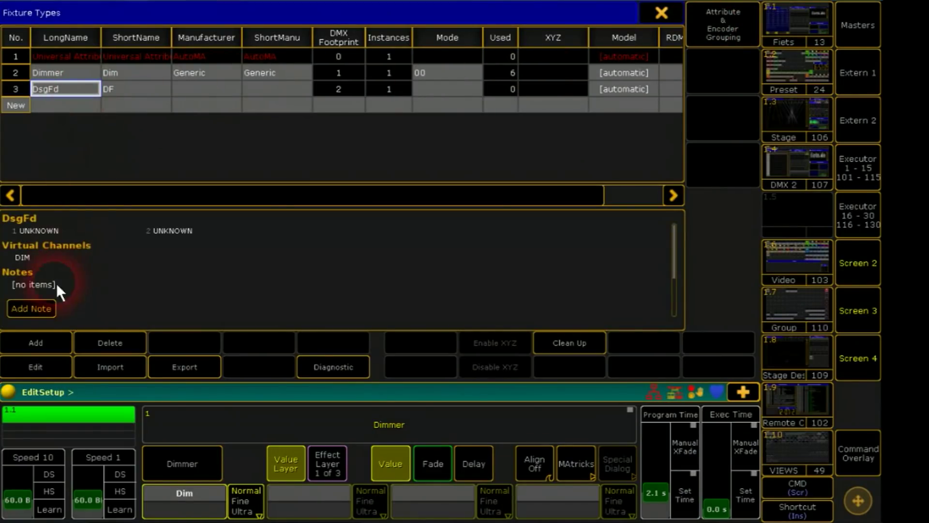
{"action": "left_click", "coordinate": [43, 366]}
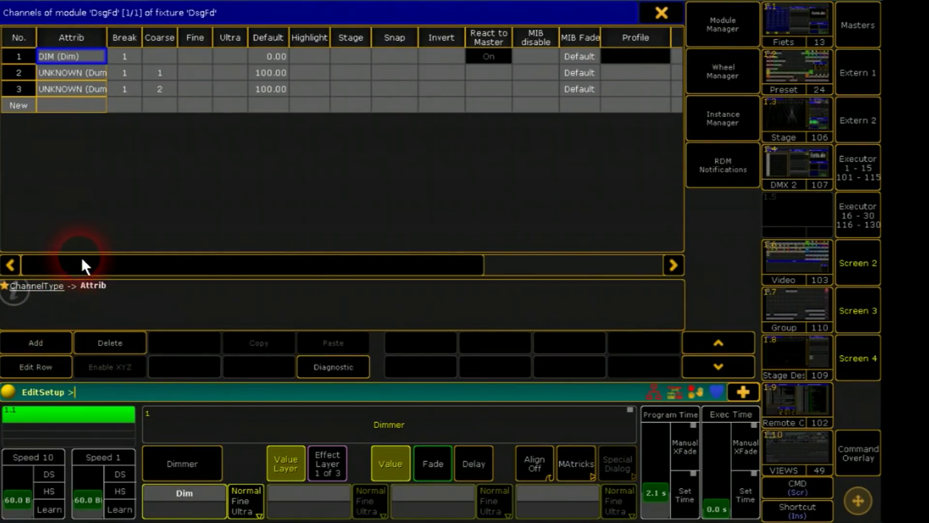
{"action": "left_click_drag", "start_coordinate": [81, 261], "coordinate": [343, 235]}
{"action": "left_click", "coordinate": [334, 74]}
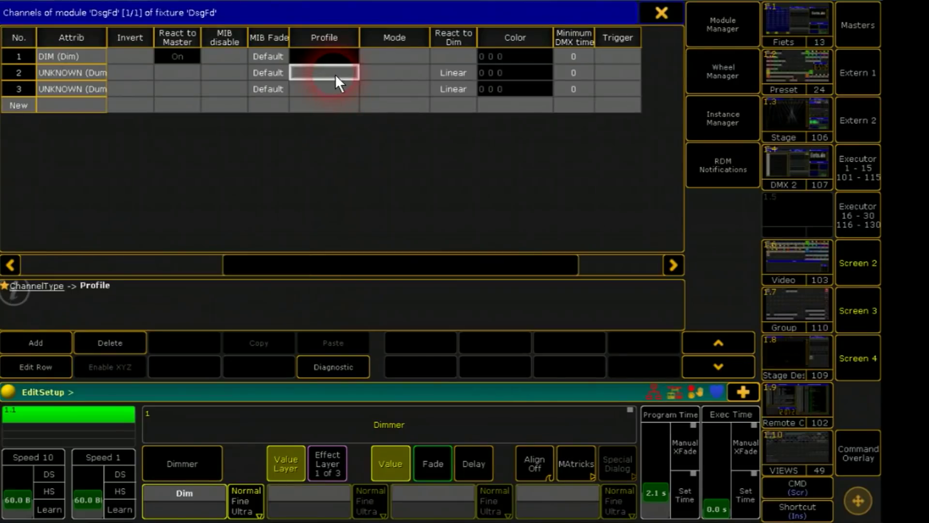
{"action": "left_click", "coordinate": [335, 74]}
{"action": "left_click", "coordinate": [347, 118]}
{"action": "left_click", "coordinate": [331, 98]}
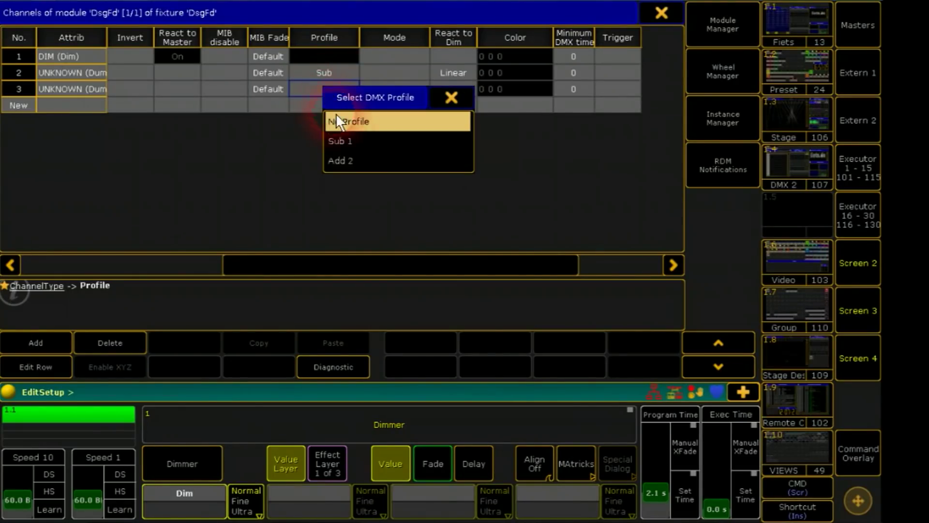
{"action": "left_click", "coordinate": [356, 164]}
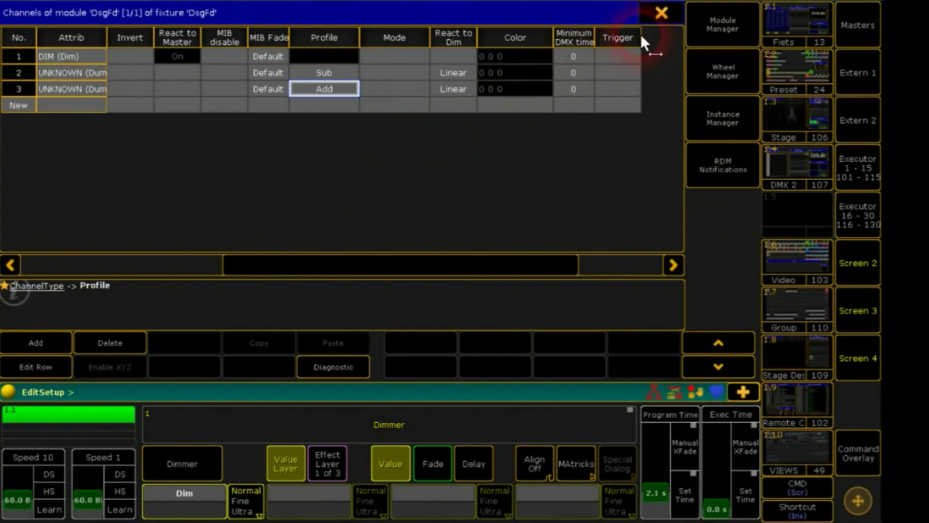
{"action": "left_click", "coordinate": [657, 12]}
{"action": "left_click", "coordinate": [658, 14]}
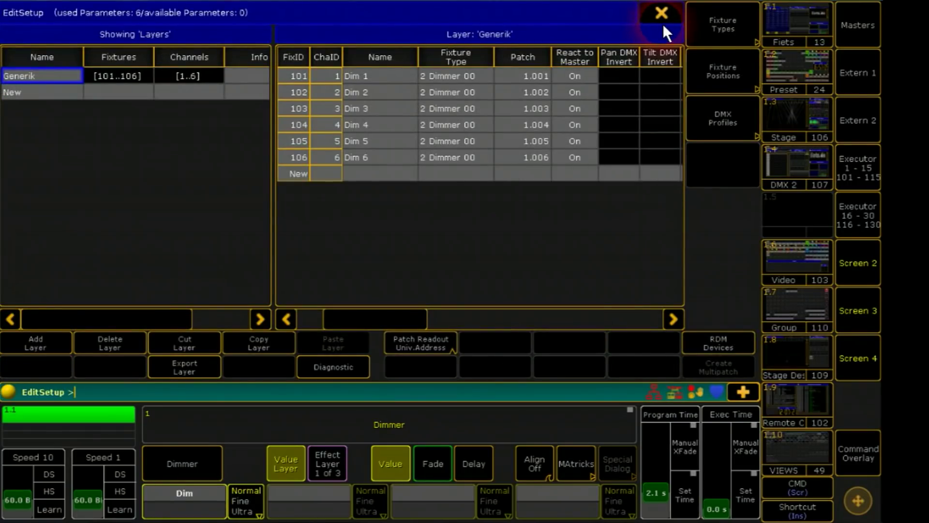
Create a new fixture layer named df
{"action": "left_click", "coordinate": [42, 92]}
{"action": "left_click", "coordinate": [42, 93]}
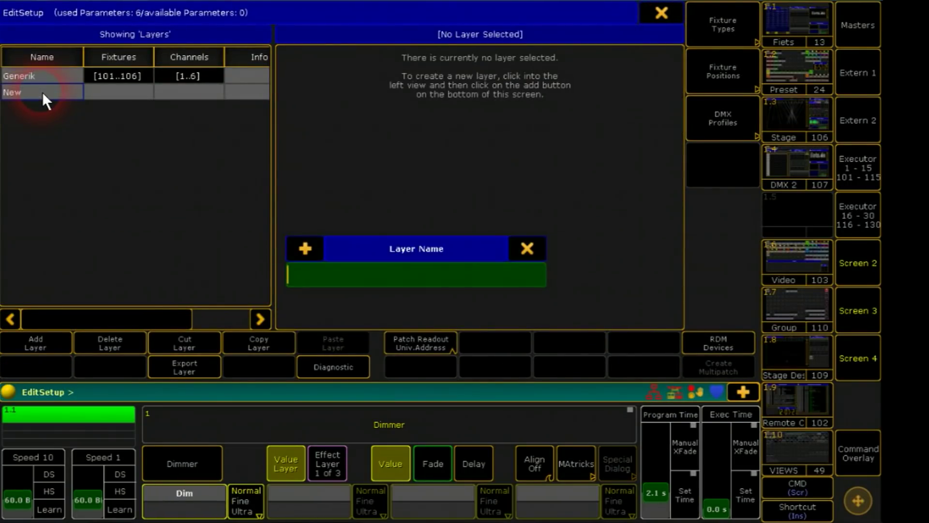
{"action": "type", "text": "df"}
{"action": "key", "text": "Return"}
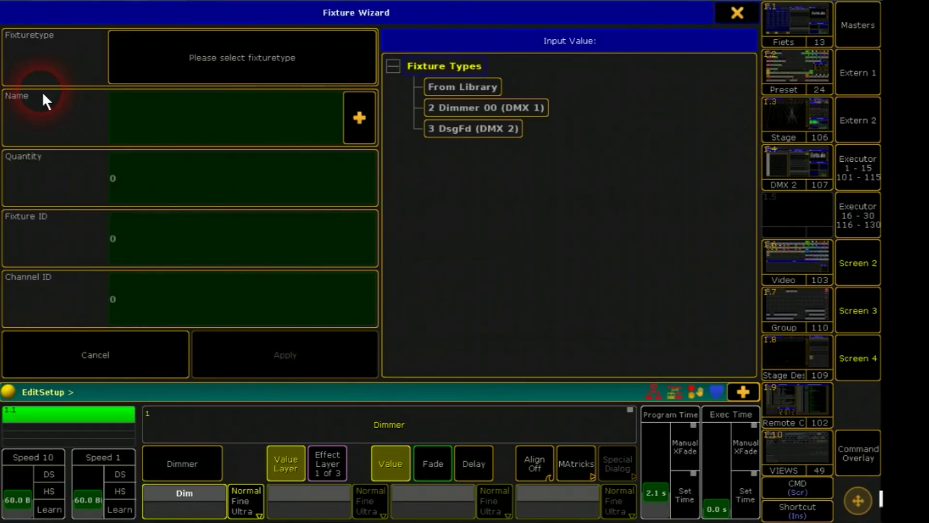
Add one DsgFd fixture to the df layer with fixture ID 1 patched at 1.25, and leave the setup
{"action": "left_click", "coordinate": [473, 131]}
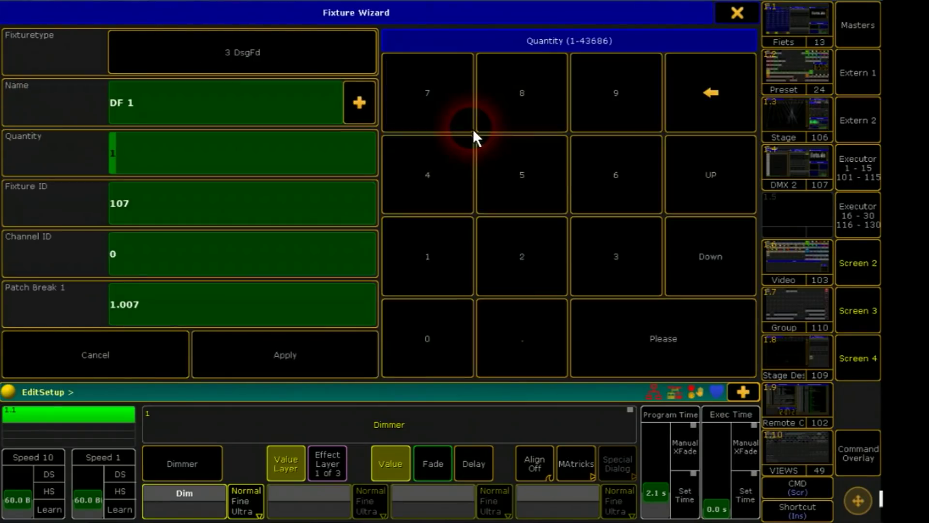
{"action": "left_click", "coordinate": [168, 207]}
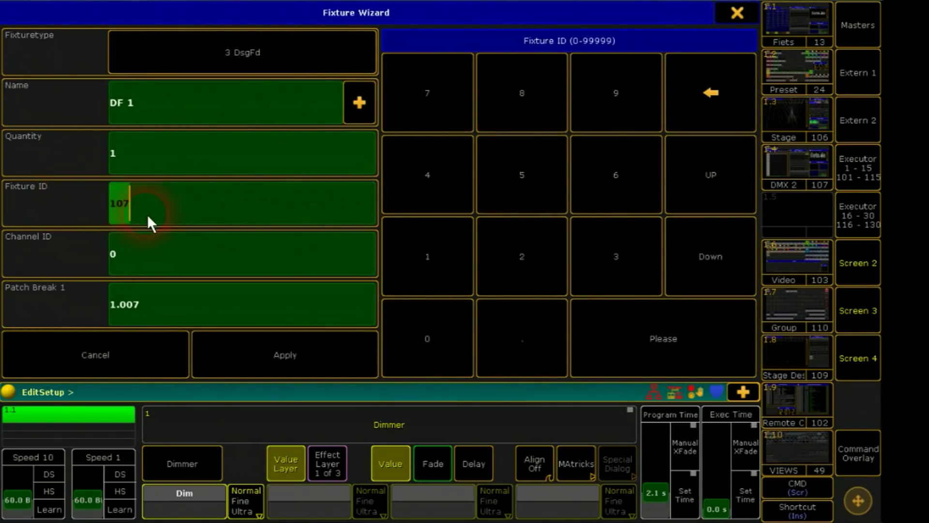
{"action": "type", "text": "1"}
{"action": "left_click", "coordinate": [170, 304]}
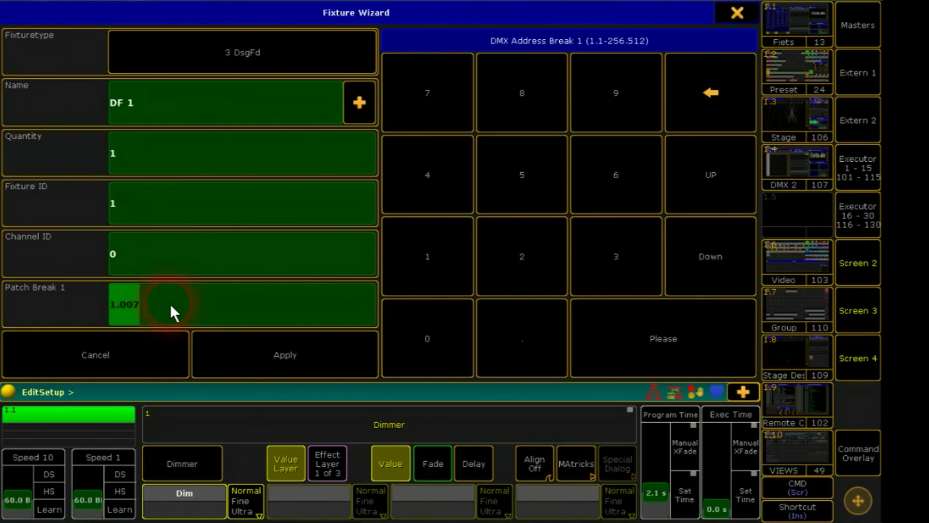
{"action": "type", "text": "1.25"}
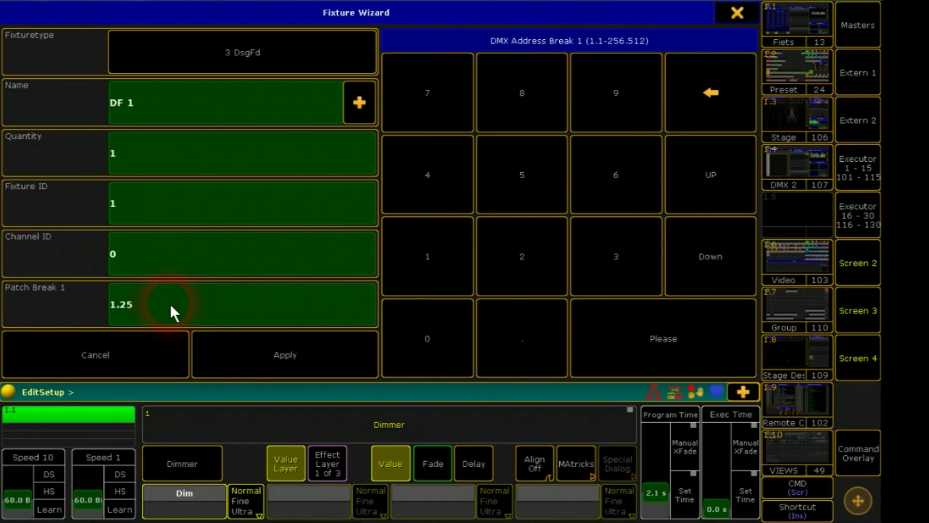
{"action": "left_click", "coordinate": [251, 346]}
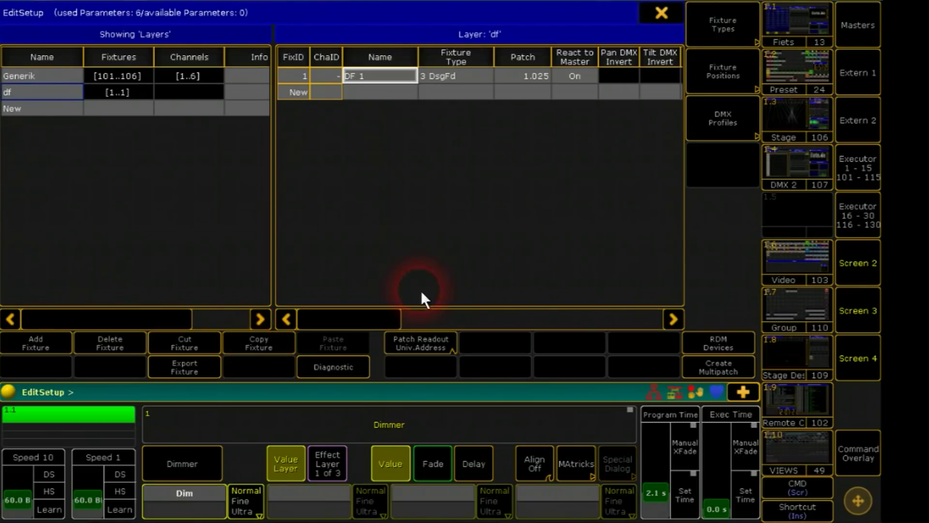
{"action": "left_click", "coordinate": [662, 13]}
{"action": "left_click", "coordinate": [358, 293]}
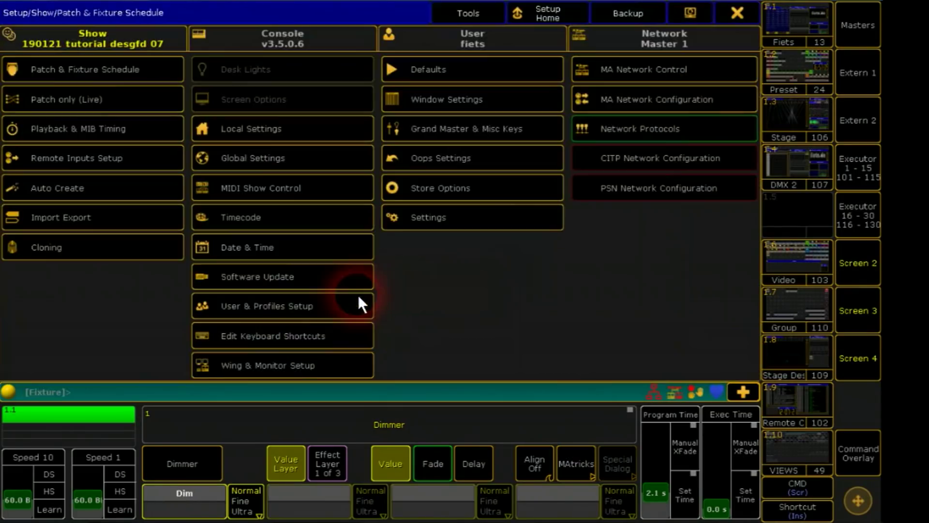
{"action": "left_click", "coordinate": [735, 14]}
Set fixture 1 to full (100) and store it as a cue on the empty executor 1
{"action": "left_click", "coordinate": [845, 453]}
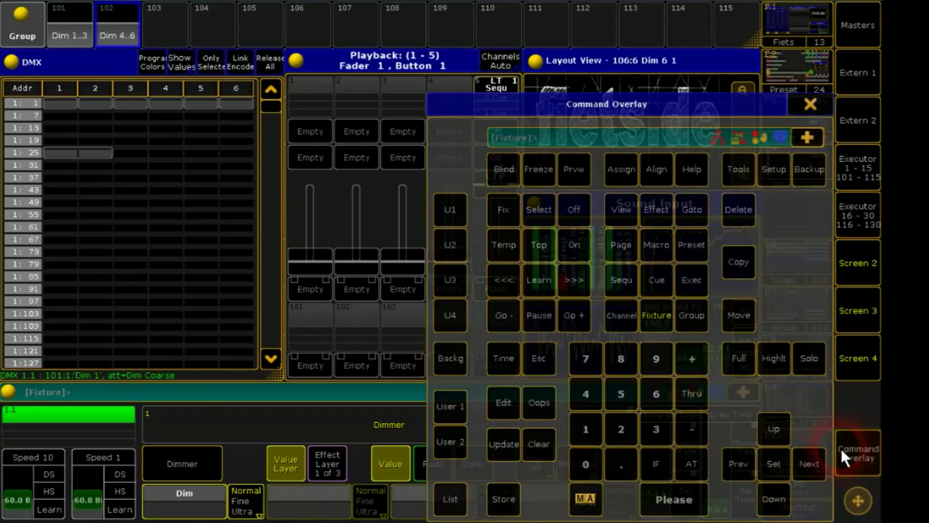
{"action": "left_click", "coordinate": [583, 426]}
{"action": "left_click", "coordinate": [691, 461]}
{"action": "left_click", "coordinate": [625, 466]}
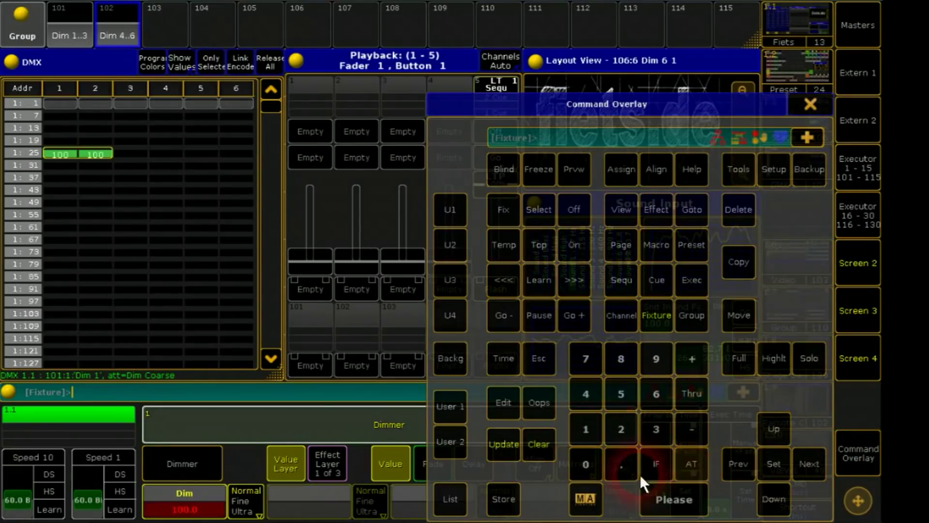
{"action": "left_click", "coordinate": [503, 499]}
{"action": "left_click", "coordinate": [314, 99]}
{"action": "left_click", "coordinate": [810, 105]}
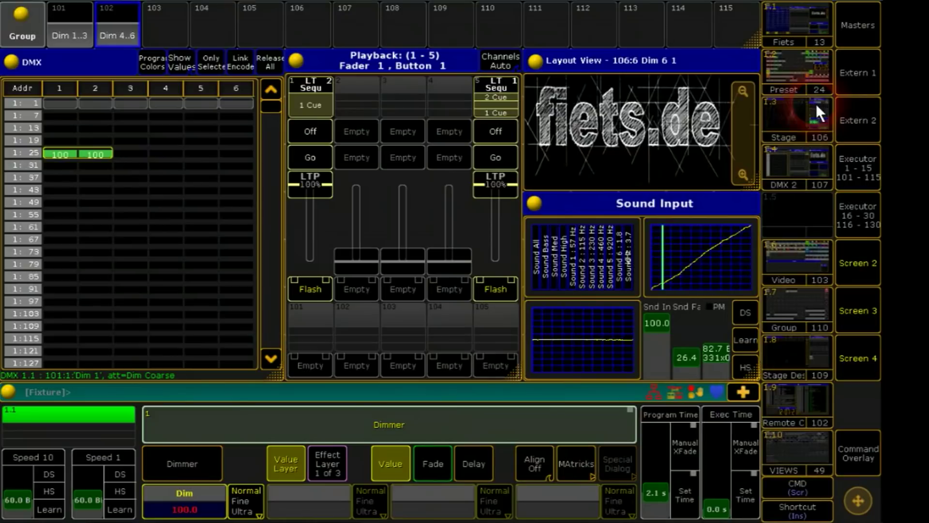
Start executor 1 and try its fader by lowering it to zero, raising it to about 50%, and returning it to 100%
{"action": "left_click", "coordinate": [364, 137]}
{"action": "left_click", "coordinate": [314, 133]}
{"action": "left_click_drag", "start_coordinate": [310, 186], "coordinate": [312, 192]}
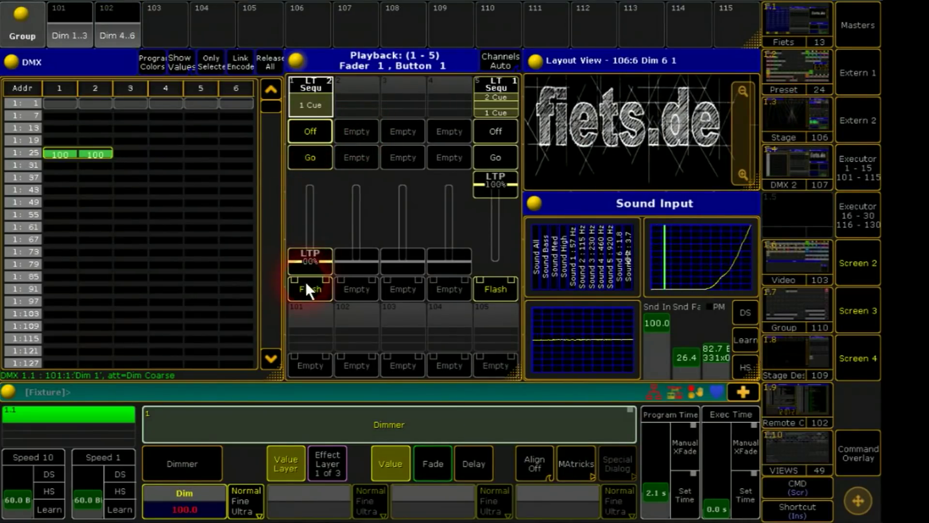
{"action": "left_click", "coordinate": [312, 161]}
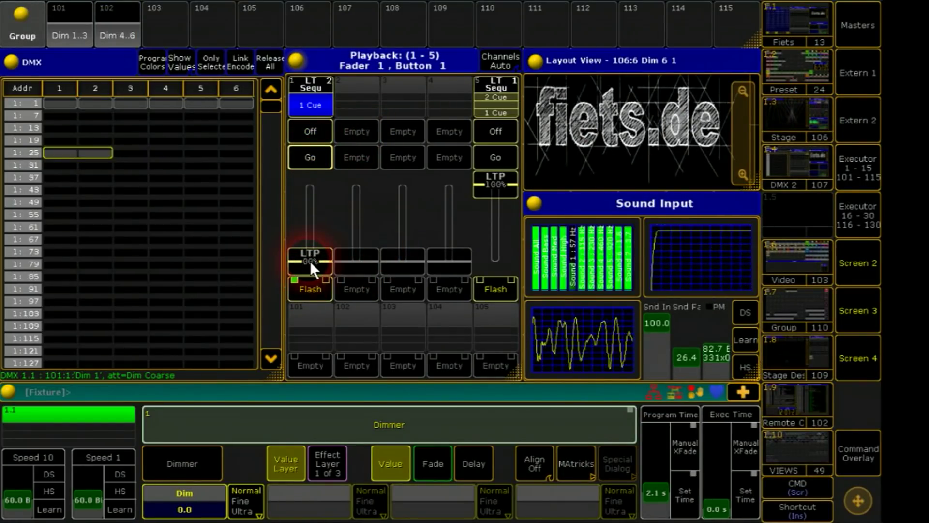
{"action": "left_click_drag", "start_coordinate": [310, 261], "coordinate": [309, 222]}
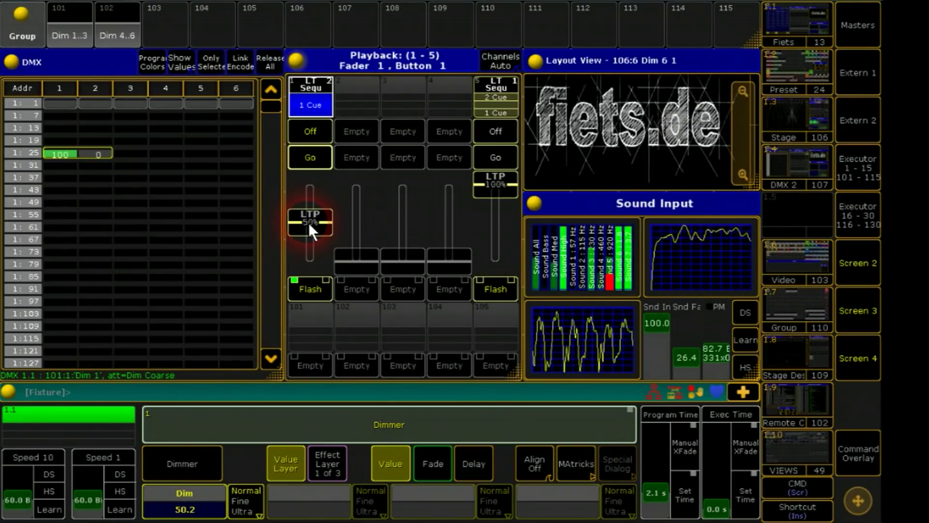
{"action": "left_click_drag", "start_coordinate": [309, 223], "coordinate": [320, 161]}
Give cue 1 of executor 1's sequence the command "Executor 1.1 at 50 Fade 5" and close the sequence editor
{"action": "left_click", "coordinate": [315, 107]}
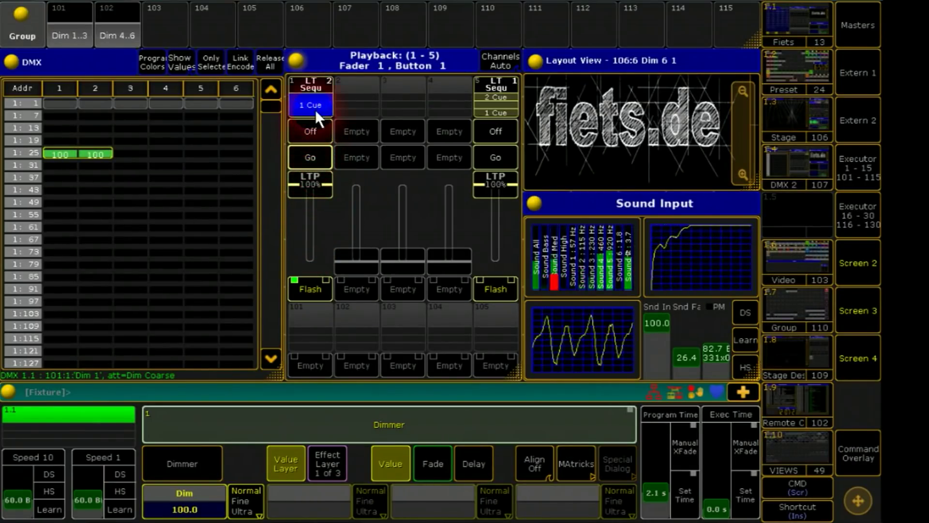
{"action": "left_click_drag", "start_coordinate": [206, 438], "coordinate": [320, 437]}
{"action": "double_click", "coordinate": [377, 259]}
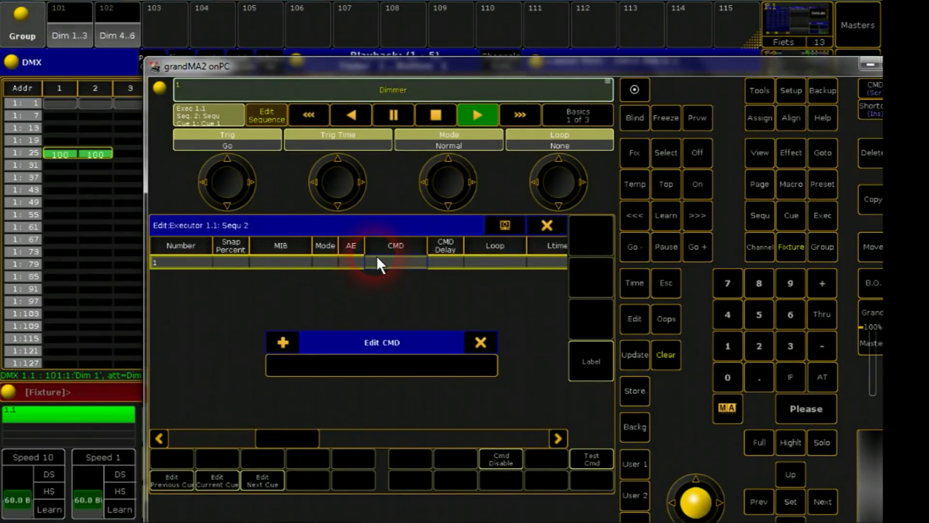
{"action": "type", "text": "Executor 1.1 "}
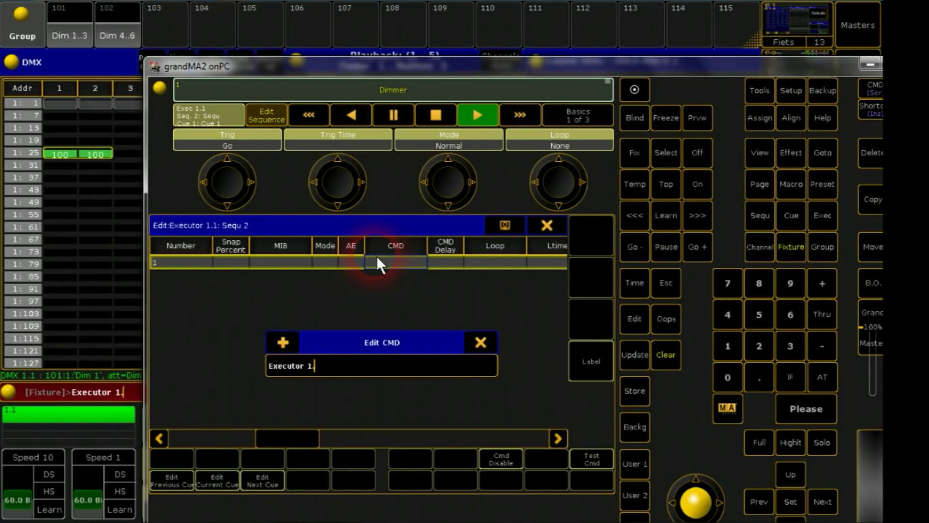
{"action": "type", "text": "at 50 Fade 5"}
{"action": "key", "text": "Return"}
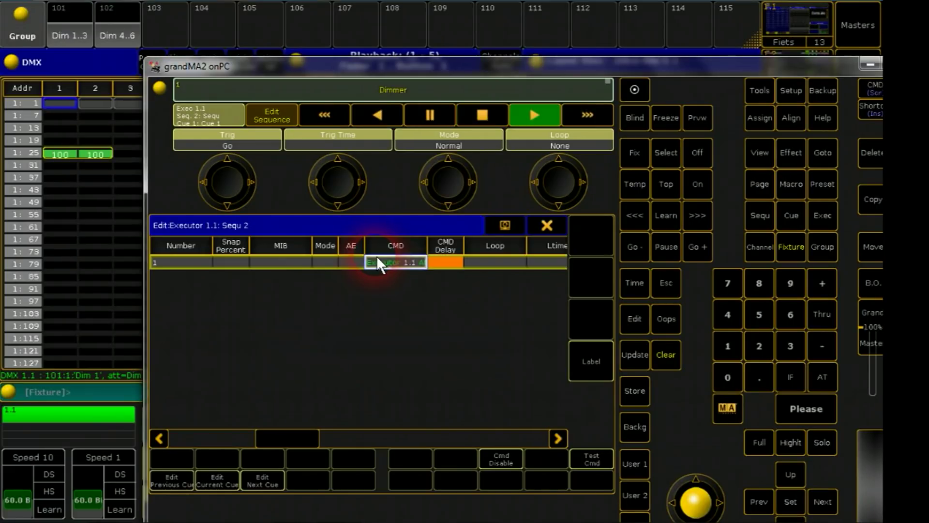
{"action": "left_click", "coordinate": [553, 224]}
Test the cue command by starting executor 1, pulling its fader down to about 14%, and starting it again
{"action": "left_click", "coordinate": [314, 158]}
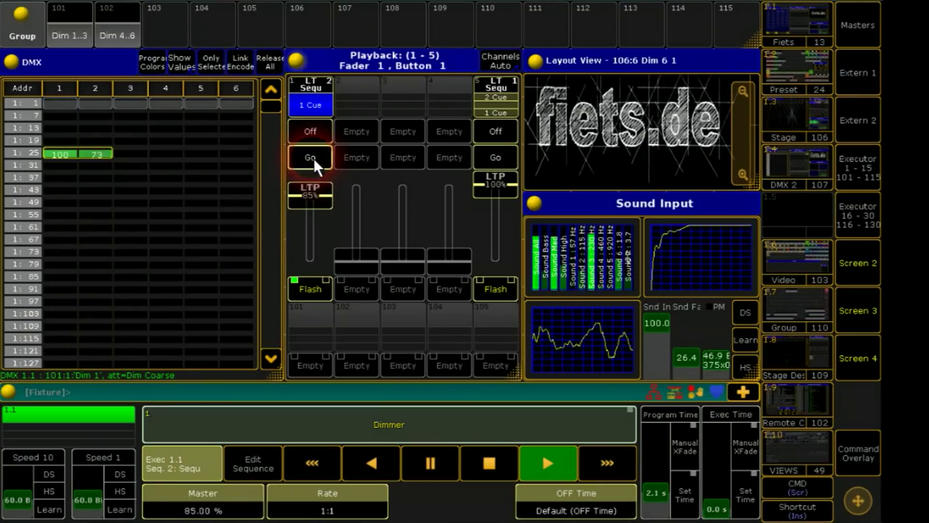
{"action": "left_click_drag", "start_coordinate": [314, 207], "coordinate": [315, 250]}
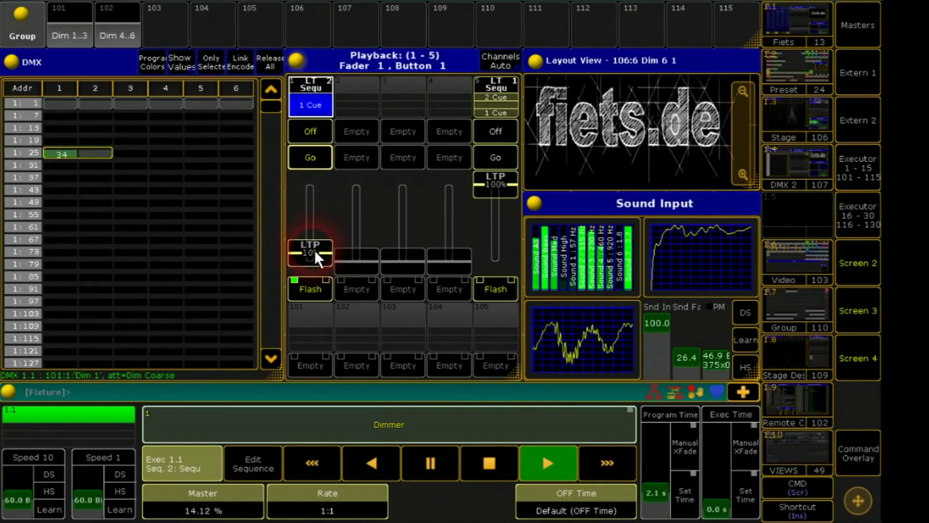
{"action": "left_click", "coordinate": [314, 162]}
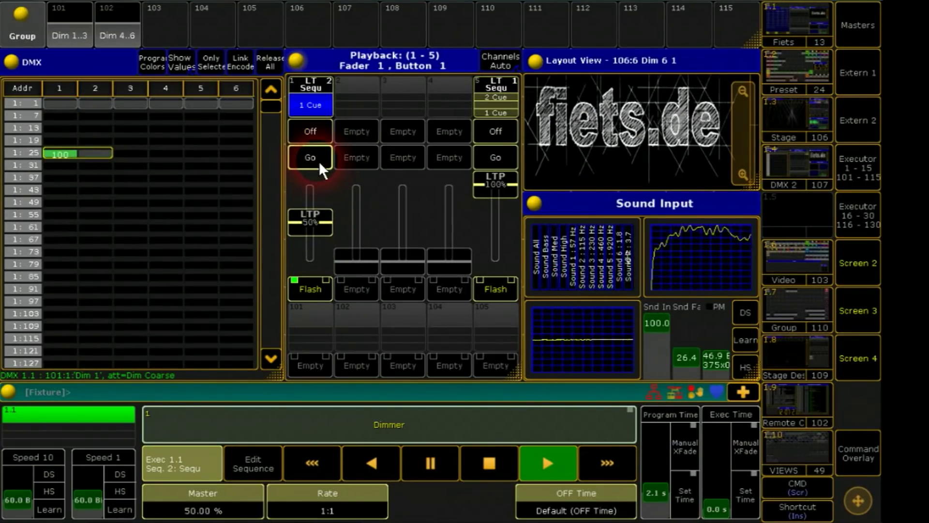
In executor 1's options, turn off Auto Stop and change the playback priority to Super
{"action": "left_click", "coordinate": [313, 84]}
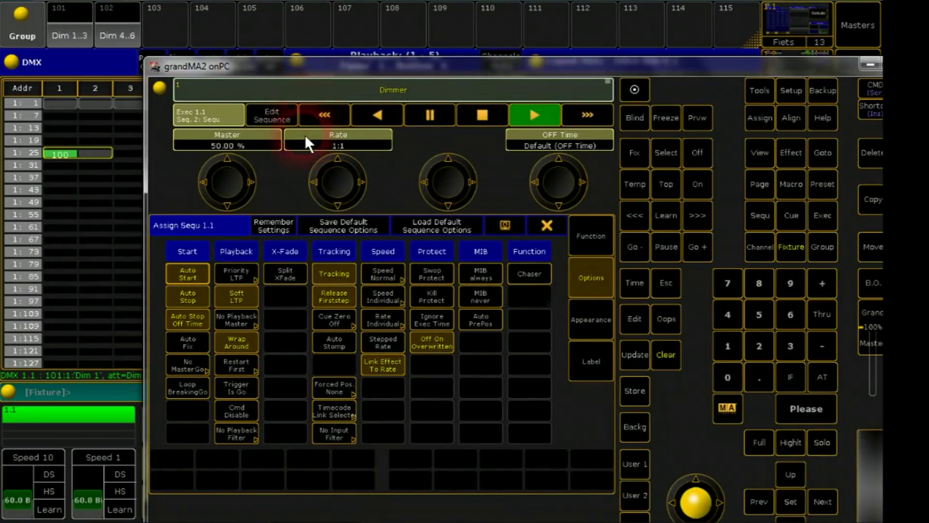
{"action": "left_click", "coordinate": [186, 301]}
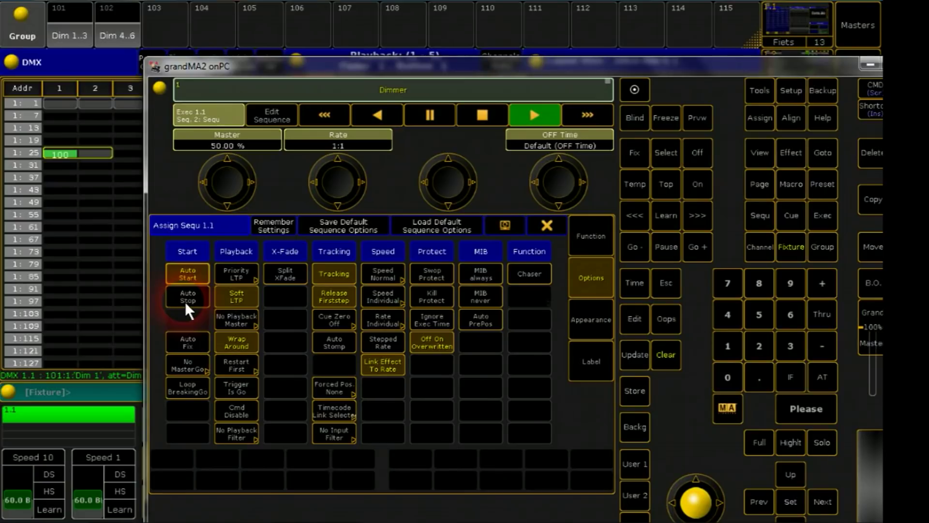
{"action": "left_click", "coordinate": [246, 270]}
{"action": "left_click", "coordinate": [247, 303]}
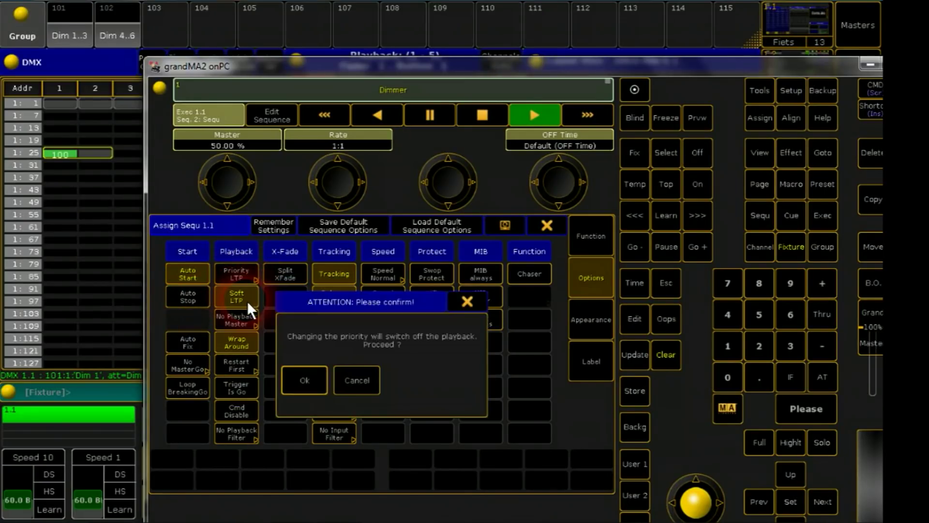
{"action": "left_click", "coordinate": [319, 378]}
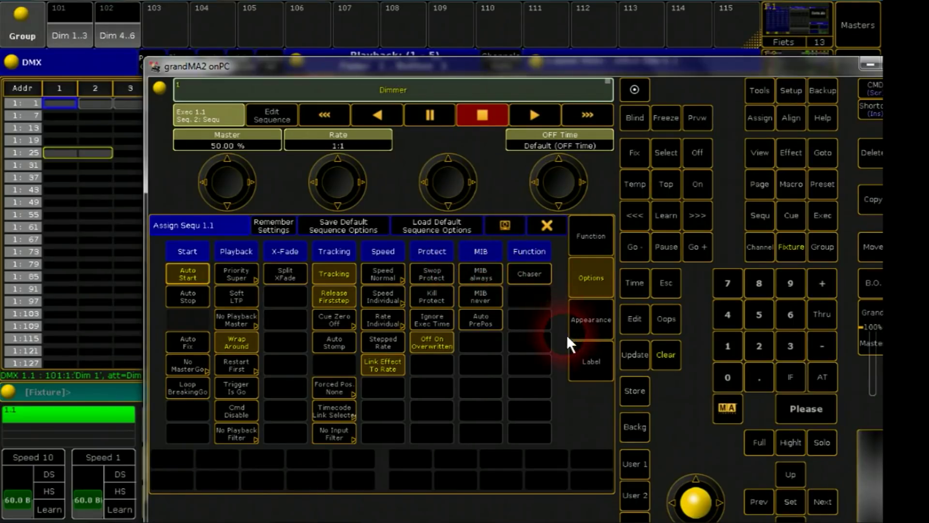
Label executor 1's sequence DsgFd and close the executor assignment dialog
{"action": "left_click", "coordinate": [589, 351]}
{"action": "type", "text": "Ds"}
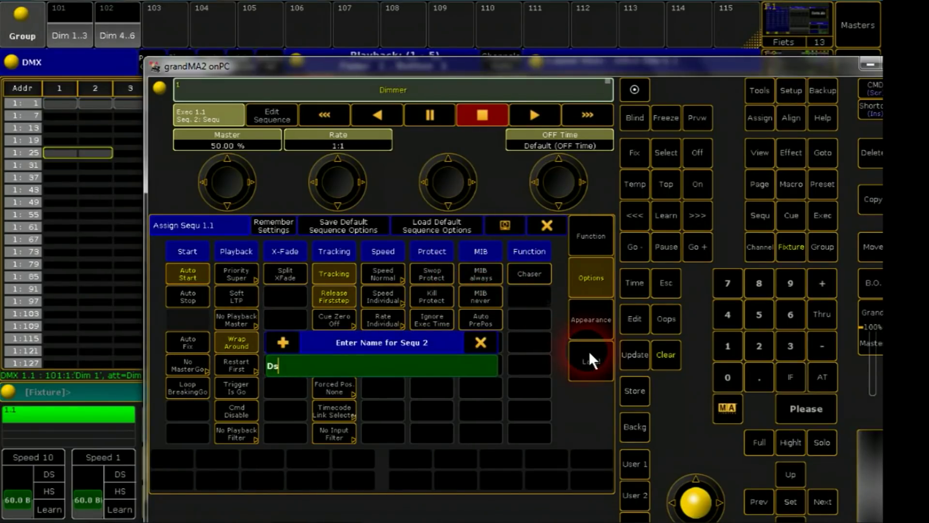
{"action": "type", "text": "gFd"}
{"action": "key", "text": "Return"}
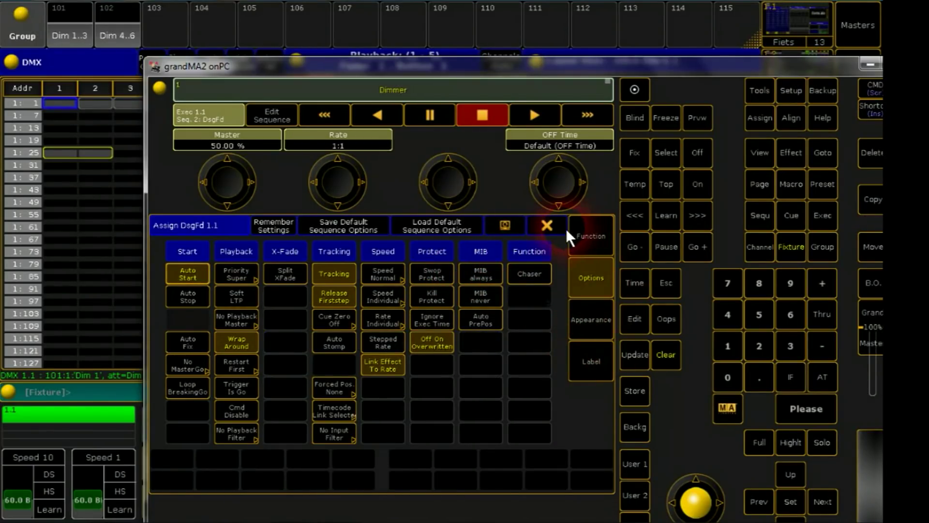
{"action": "left_click", "coordinate": [550, 226]}
Start the DsgFd executor and run the sequence on executor 5 to its second cue
{"action": "left_click", "coordinate": [318, 159]}
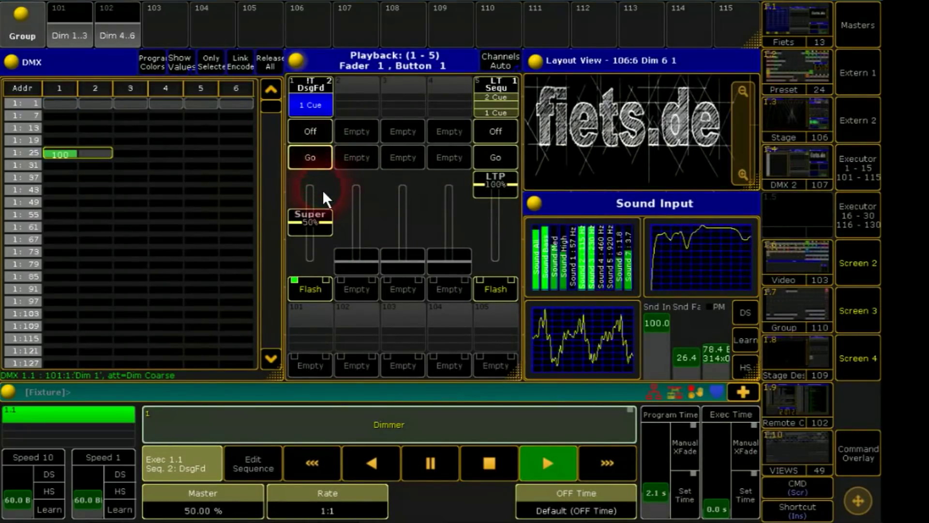
{"action": "left_click", "coordinate": [497, 154]}
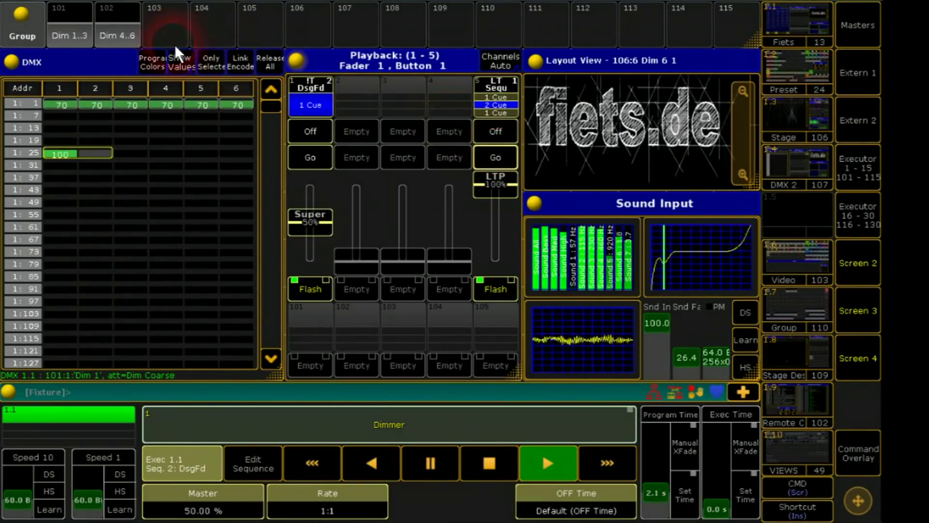
Assign group 101 (Dim 1..3) to executor 2 and try its master fader, leaving it at 100%
{"action": "left_click", "coordinate": [855, 456]}
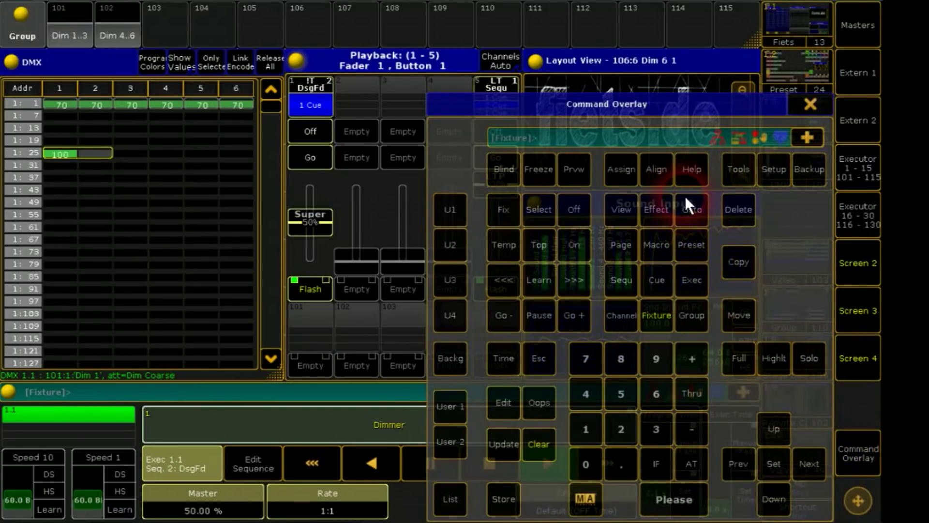
{"action": "left_click", "coordinate": [626, 171]}
{"action": "left_click", "coordinate": [64, 32]}
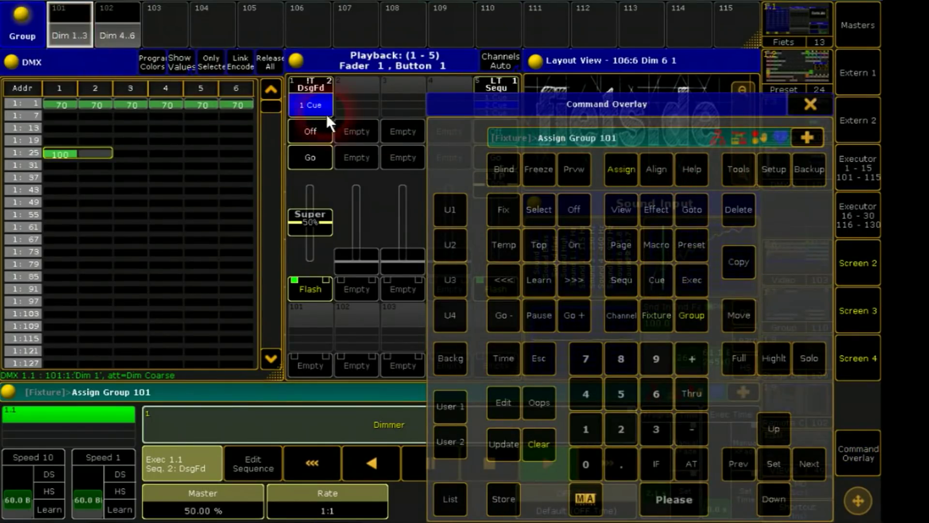
{"action": "left_click", "coordinate": [356, 107]}
{"action": "left_click", "coordinate": [810, 105]}
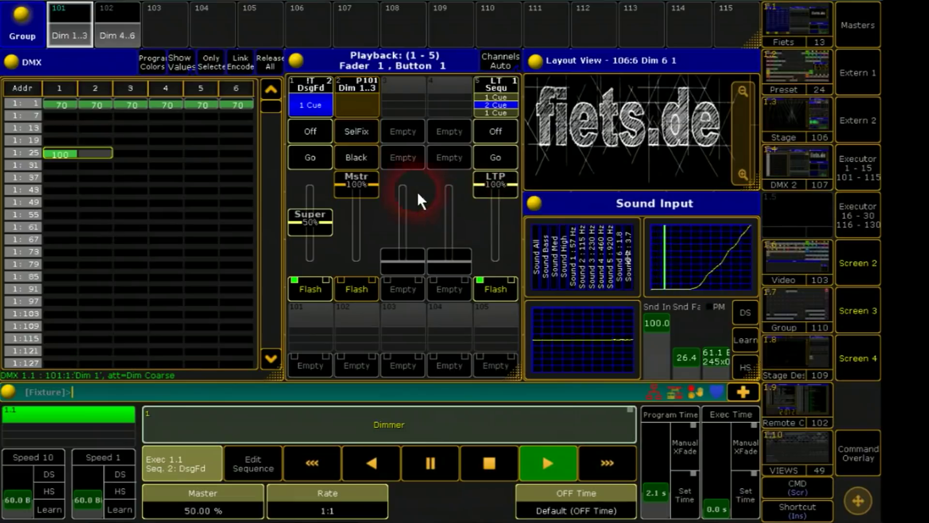
{"action": "left_click_drag", "start_coordinate": [365, 189], "coordinate": [335, 170]}
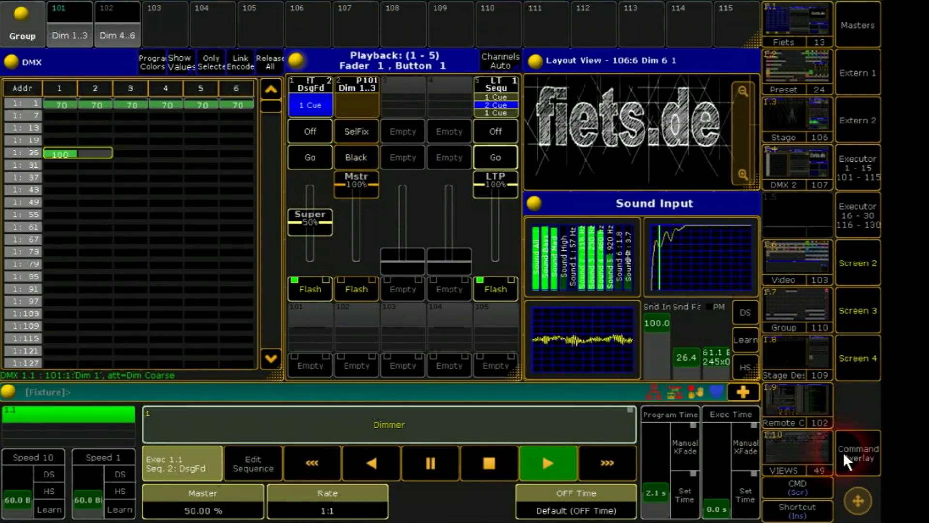
Set group 101 (Dim 1..3) to full, store it as a cue on executor 3, and clear the programmer
{"action": "left_click", "coordinate": [857, 454]}
{"action": "left_click", "coordinate": [70, 27]}
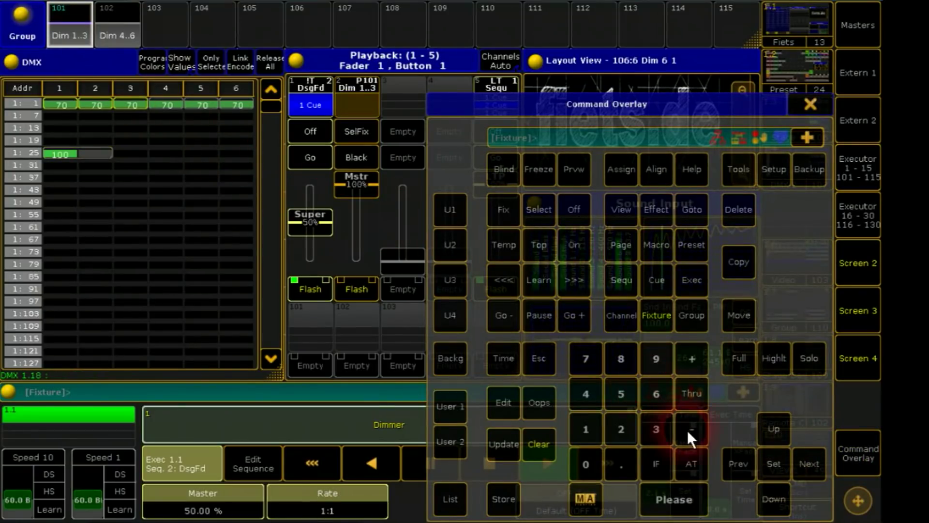
{"action": "left_click", "coordinate": [693, 465]}
{"action": "left_click", "coordinate": [503, 499]}
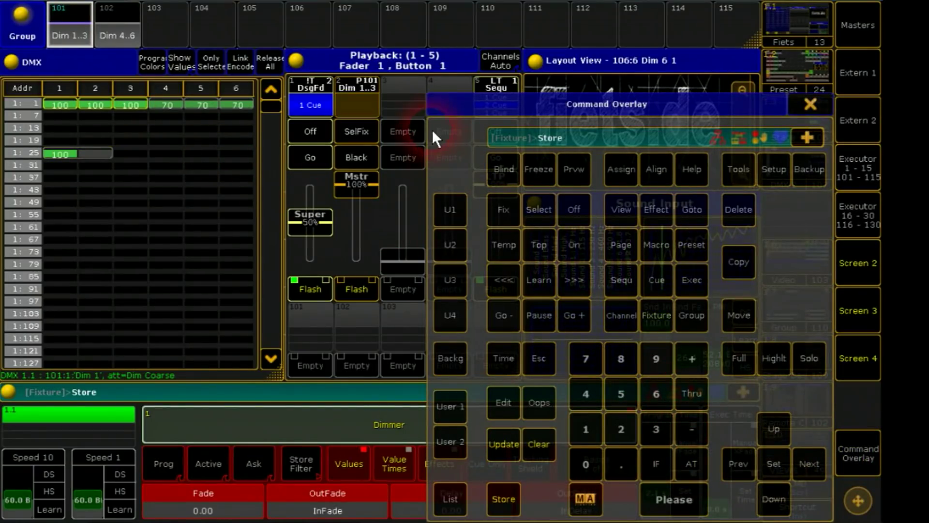
{"action": "left_click", "coordinate": [405, 101]}
{"action": "left_click", "coordinate": [542, 444]}
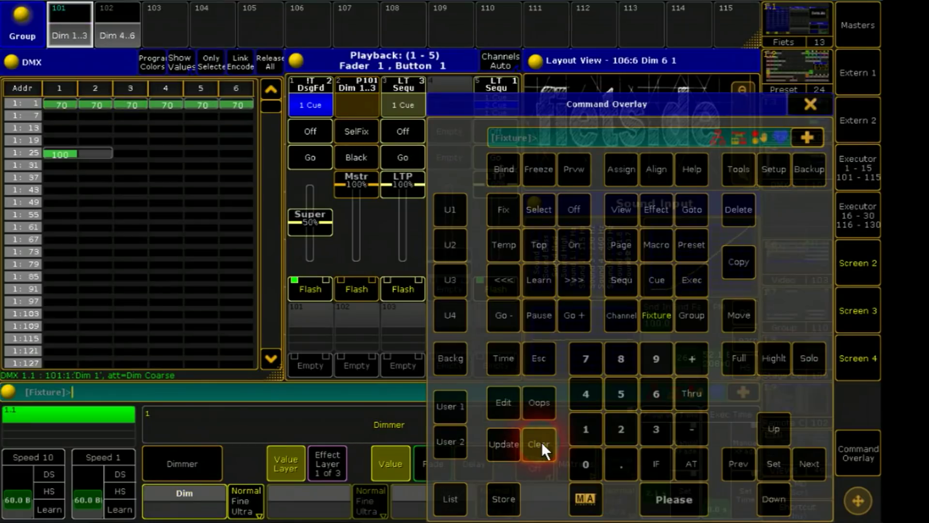
{"action": "left_click", "coordinate": [829, 102]}
Start the new sequence on executor 3 with its fader at 100%
{"action": "left_click_drag", "start_coordinate": [413, 184], "coordinate": [413, 146]}
{"action": "left_click", "coordinate": [412, 164]}
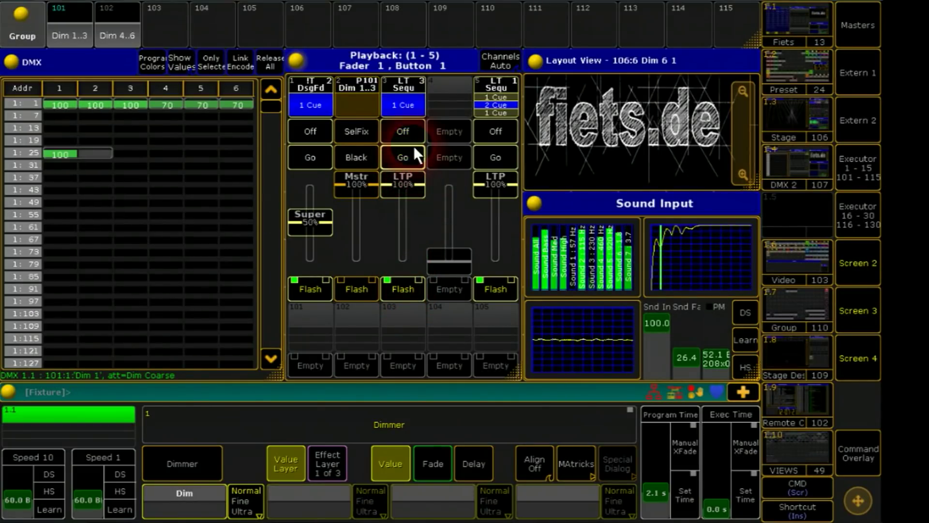
In the options of executor 3, disable Auto Stop and Off On Overwritten and set the playback priority to High
{"action": "left_click", "coordinate": [400, 85]}
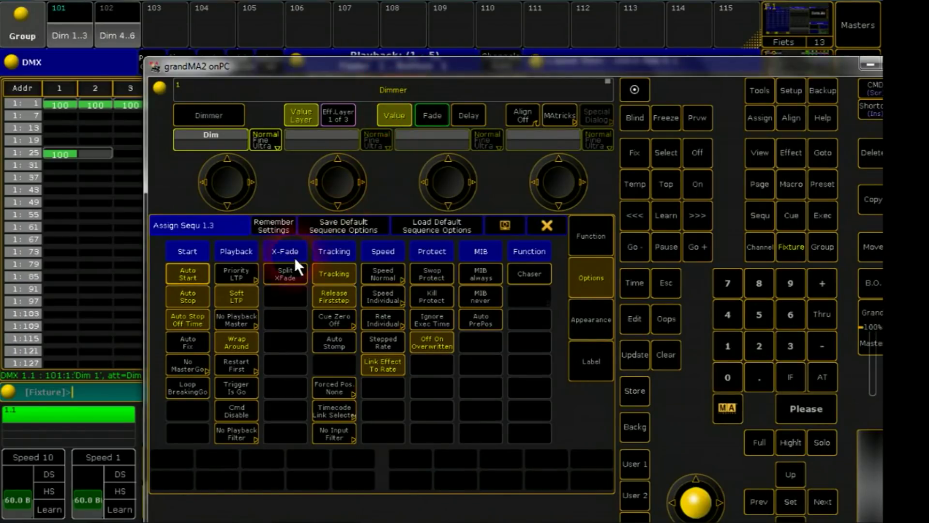
{"action": "left_click", "coordinate": [191, 294]}
{"action": "left_click", "coordinate": [236, 274]}
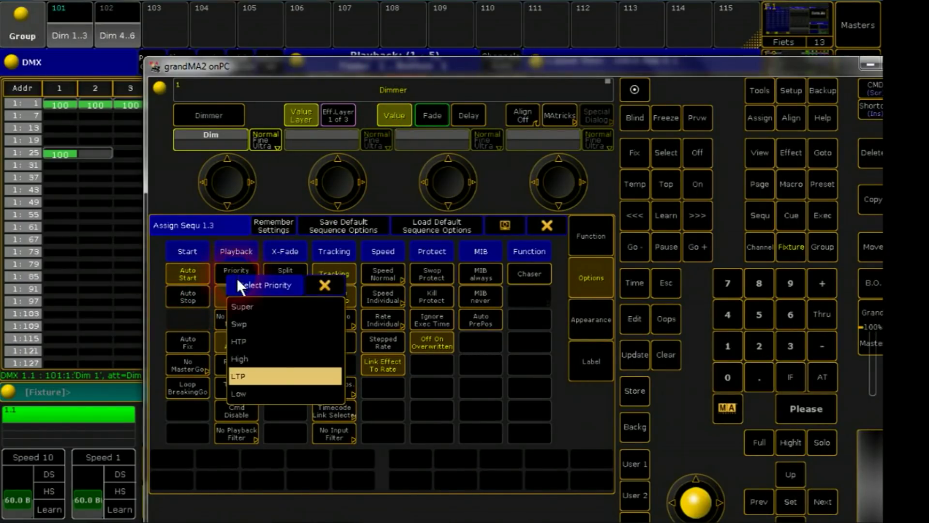
{"action": "left_click", "coordinate": [262, 359]}
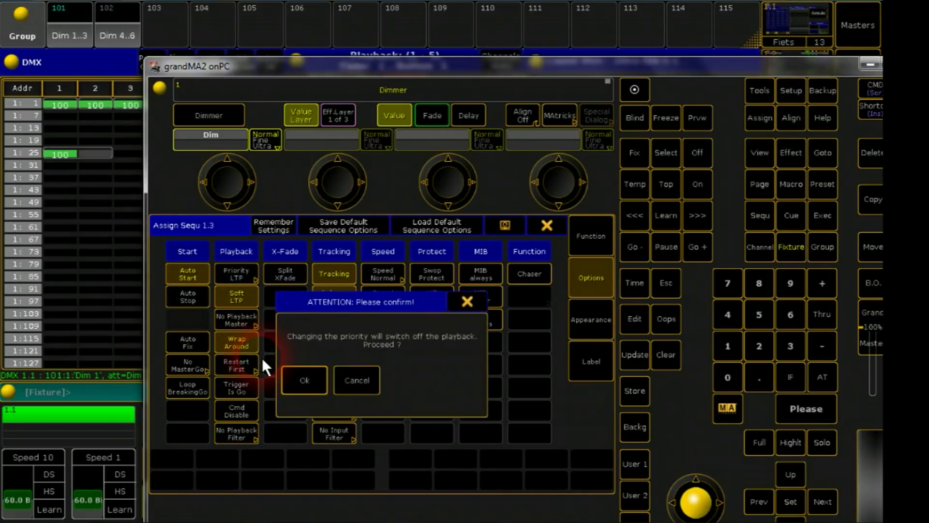
{"action": "left_click", "coordinate": [303, 373]}
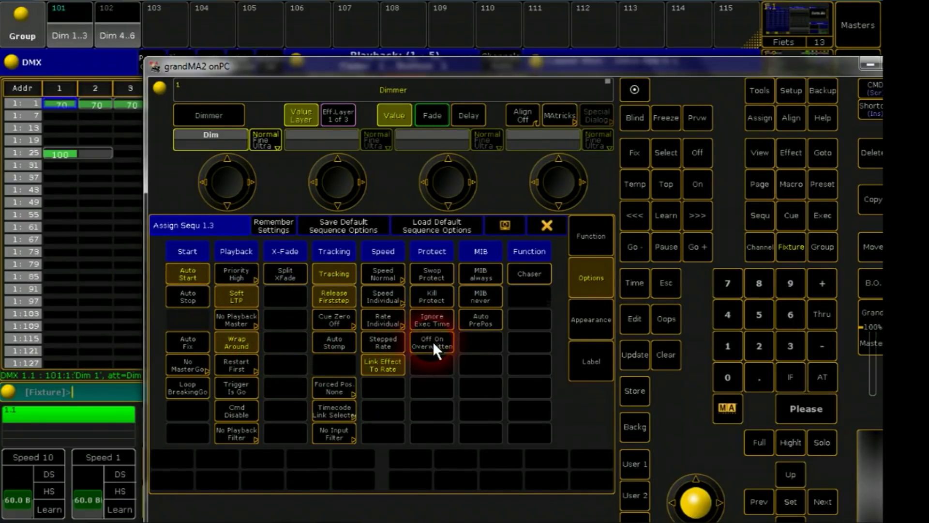
{"action": "left_click", "coordinate": [551, 225]}
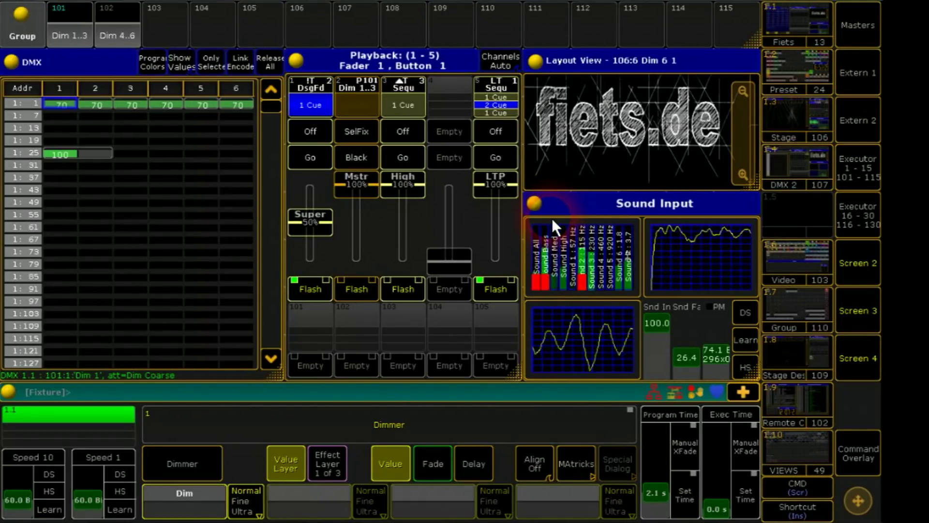
Open the DMX remotes in the show's Remote Inputs Setup
{"action": "left_click", "coordinate": [863, 451]}
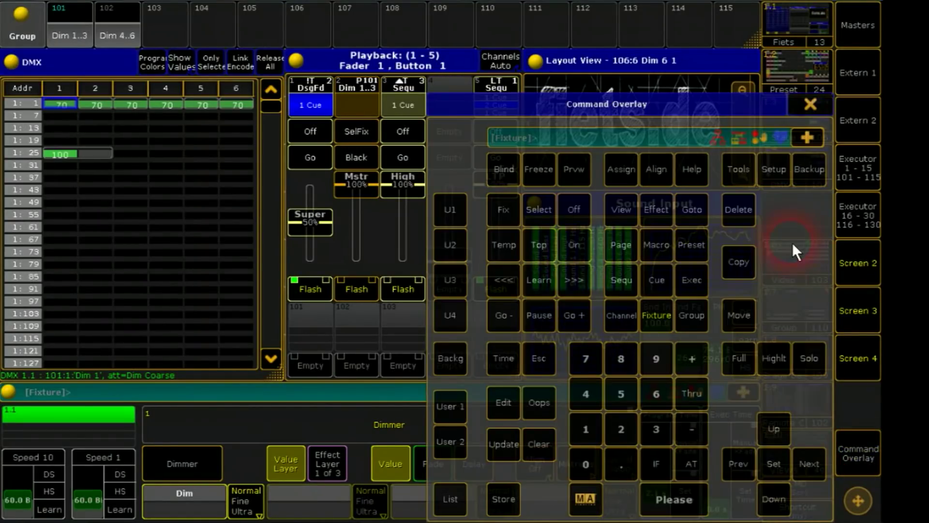
{"action": "left_click", "coordinate": [774, 170]}
{"action": "left_click", "coordinate": [797, 111]}
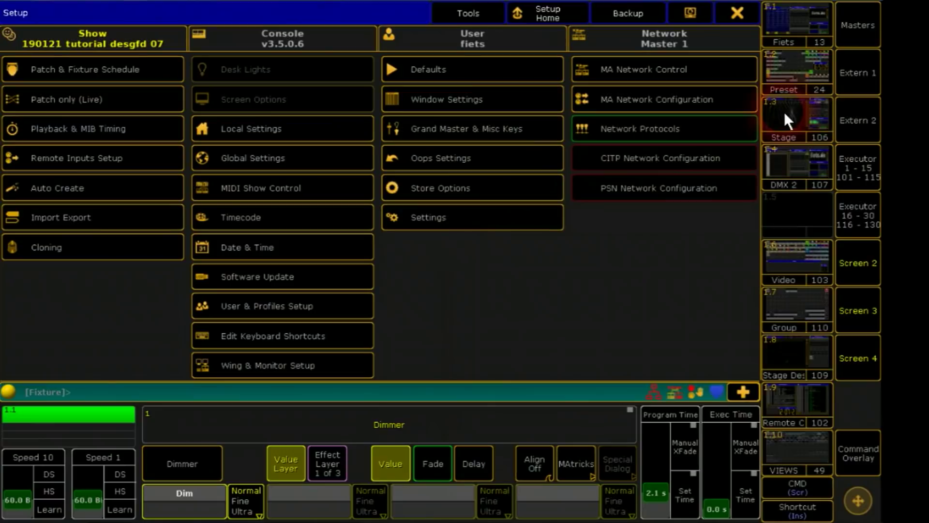
{"action": "left_click", "coordinate": [104, 157]}
{"action": "left_click", "coordinate": [549, 38]}
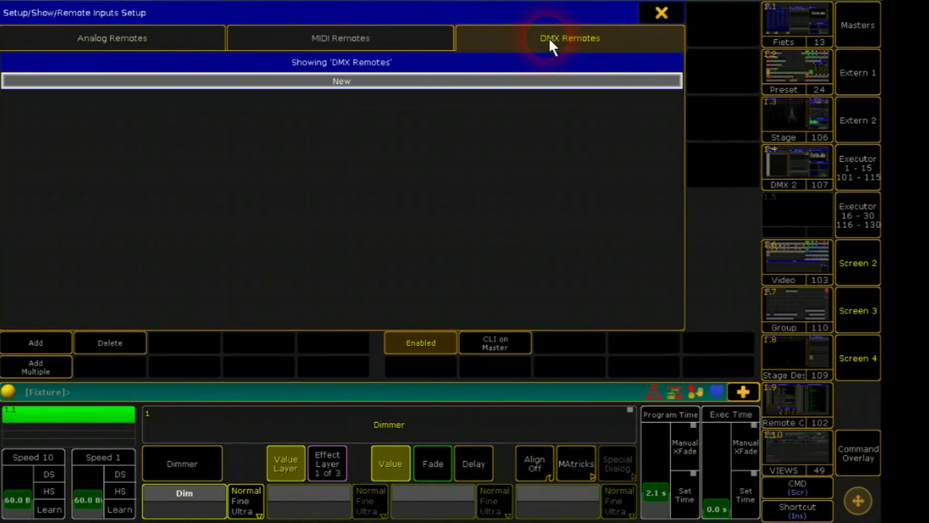
Add two DMX remotes named "sub" and "add"
{"action": "left_click", "coordinate": [226, 82]}
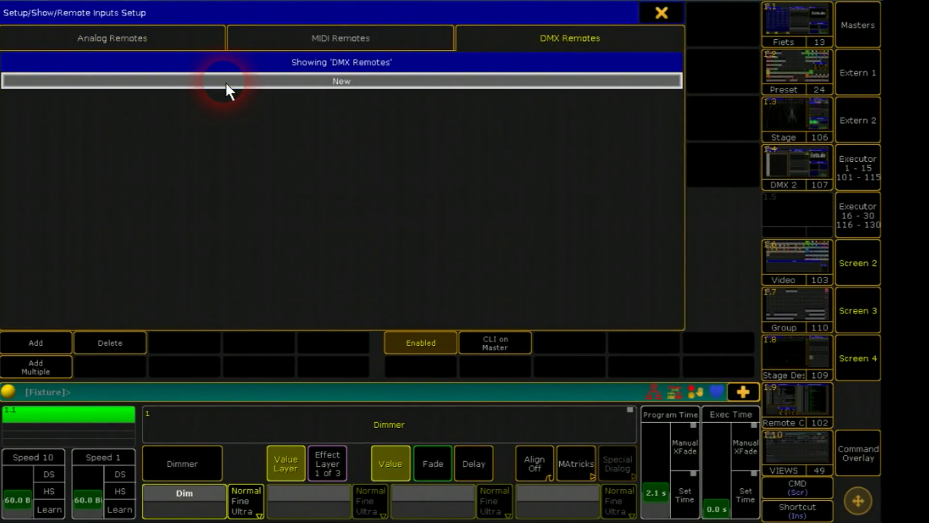
{"action": "left_click", "coordinate": [44, 100]}
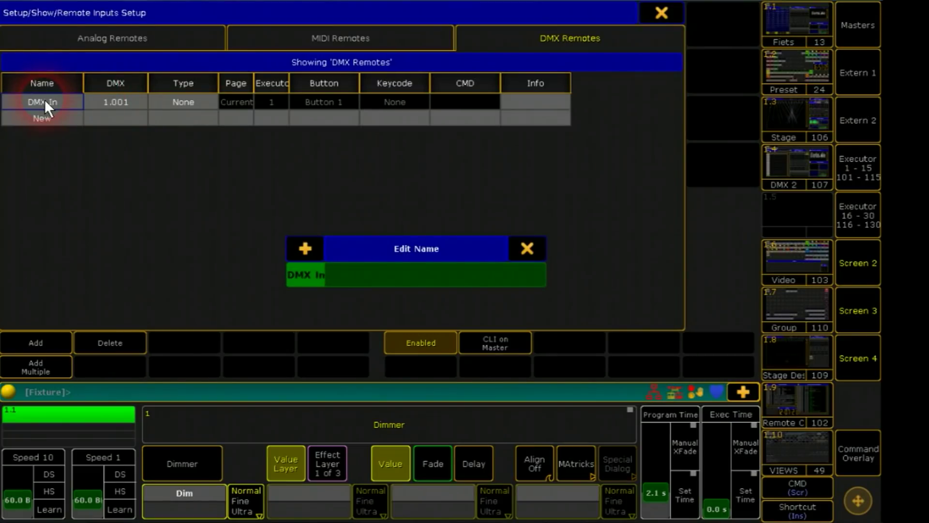
{"action": "type", "text": "sub"}
{"action": "key", "text": "Return"}
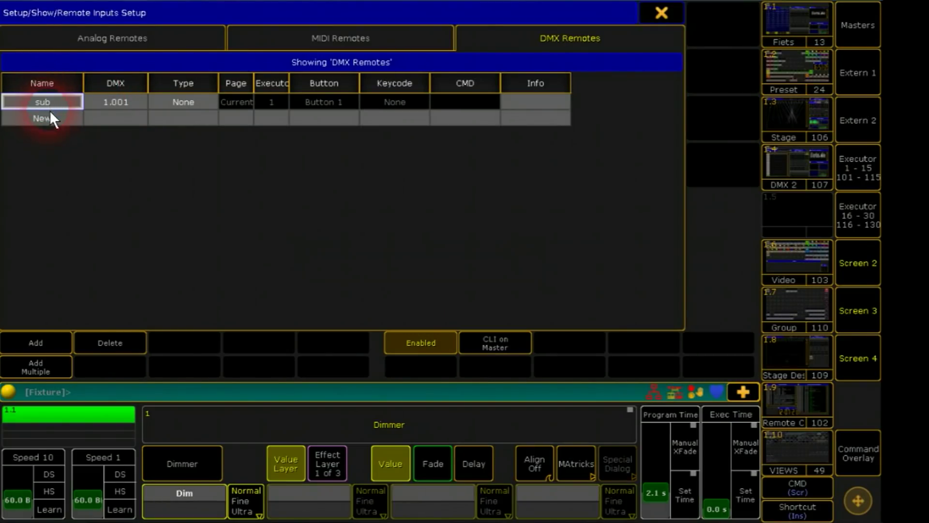
{"action": "left_click", "coordinate": [50, 111]}
{"action": "left_click", "coordinate": [46, 117]}
{"action": "type", "text": "add"}
{"action": "key", "text": "Return"}
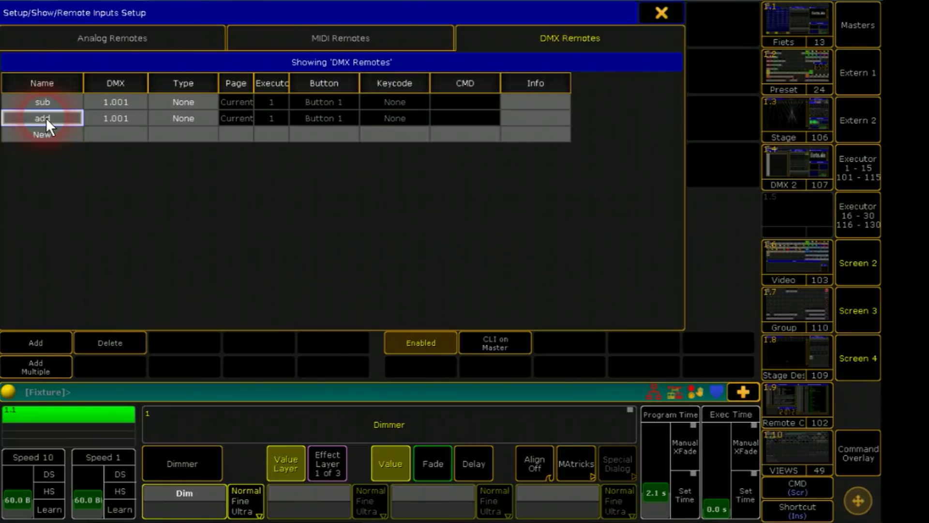
Set the DMX address of the sub remote to 1.25 and of the add remote to 1.26
{"action": "left_click", "coordinate": [101, 102]}
{"action": "left_click", "coordinate": [174, 237]}
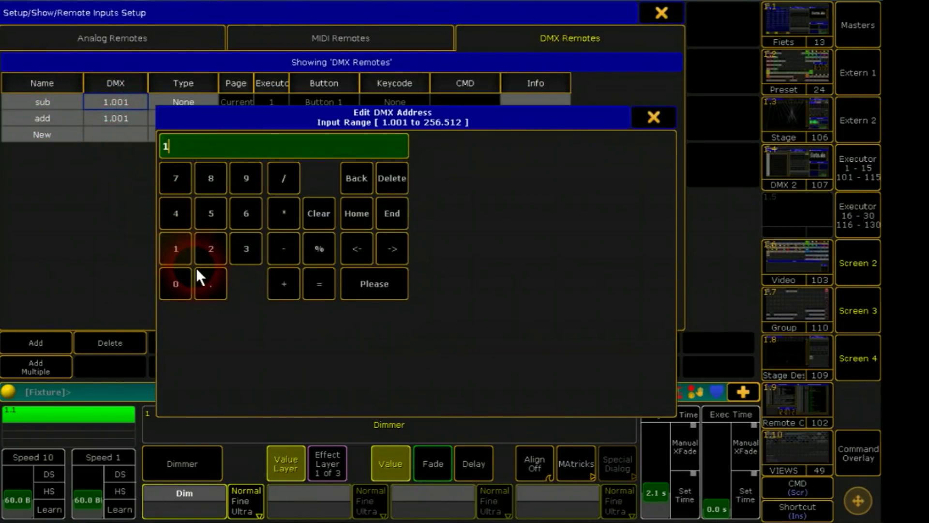
{"action": "left_click", "coordinate": [210, 271]}
{"action": "left_click", "coordinate": [211, 216]}
{"action": "left_click", "coordinate": [363, 279]}
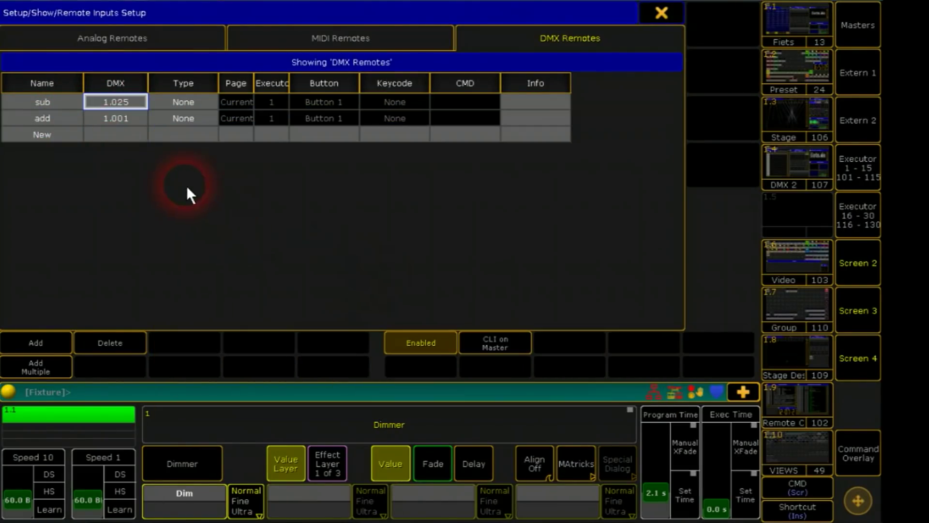
{"action": "left_click", "coordinate": [119, 121]}
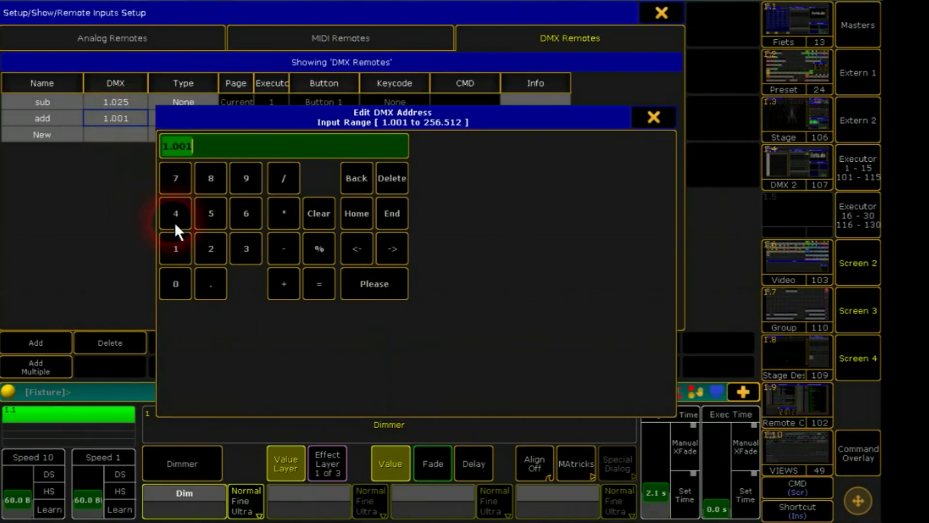
{"action": "left_click", "coordinate": [189, 259]}
{"action": "left_click", "coordinate": [198, 272]}
{"action": "left_click", "coordinate": [213, 250]}
{"action": "left_click", "coordinate": [243, 209]}
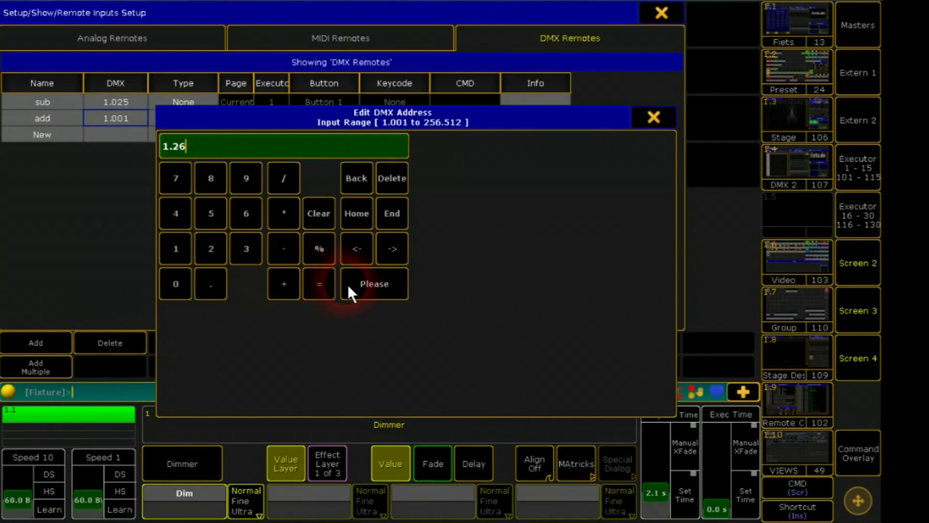
{"action": "left_click", "coordinate": [363, 290]}
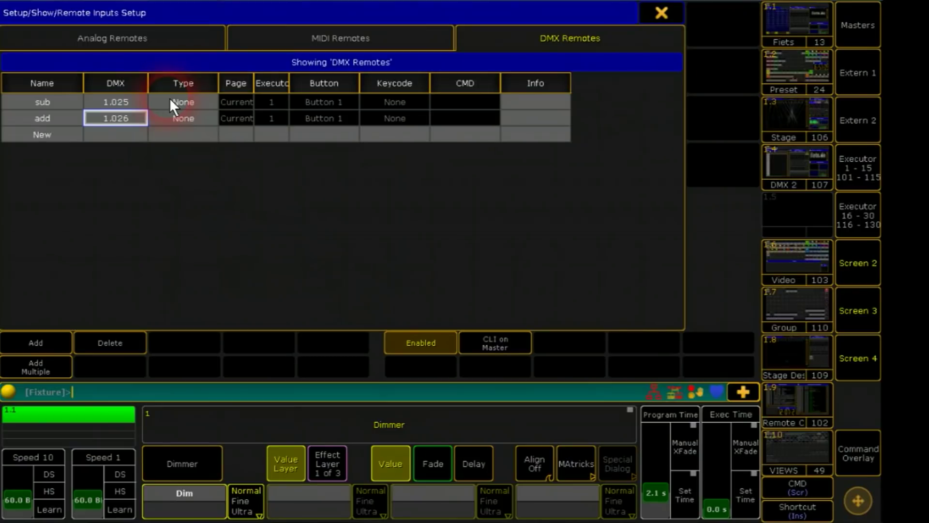
Set the type of both DMX remotes to Exec and their page to 1
{"action": "left_click_drag", "start_coordinate": [169, 98], "coordinate": [177, 111]}
{"action": "left_click", "coordinate": [176, 115]}
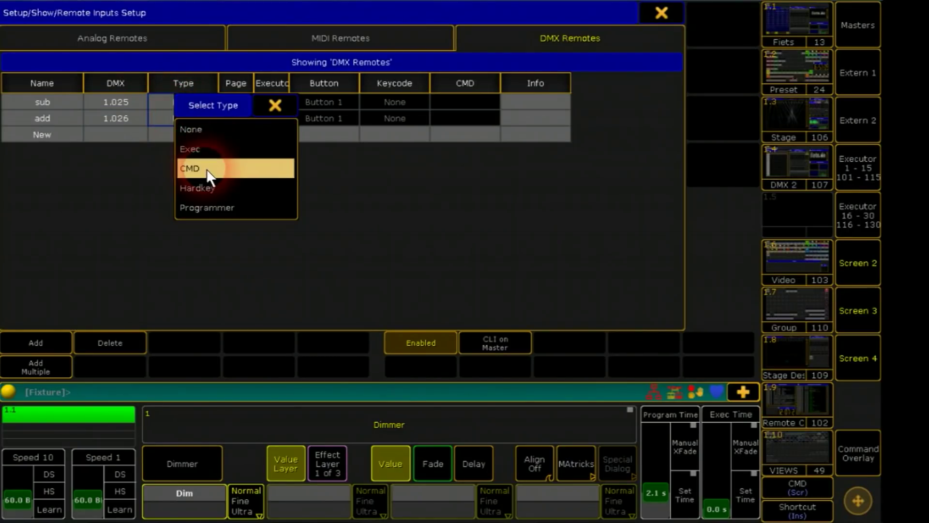
{"action": "left_click", "coordinate": [206, 156]}
{"action": "left_click_drag", "start_coordinate": [226, 105], "coordinate": [233, 118]}
{"action": "left_click", "coordinate": [233, 117]}
{"action": "left_click", "coordinate": [182, 255]}
{"action": "left_click", "coordinate": [364, 288]}
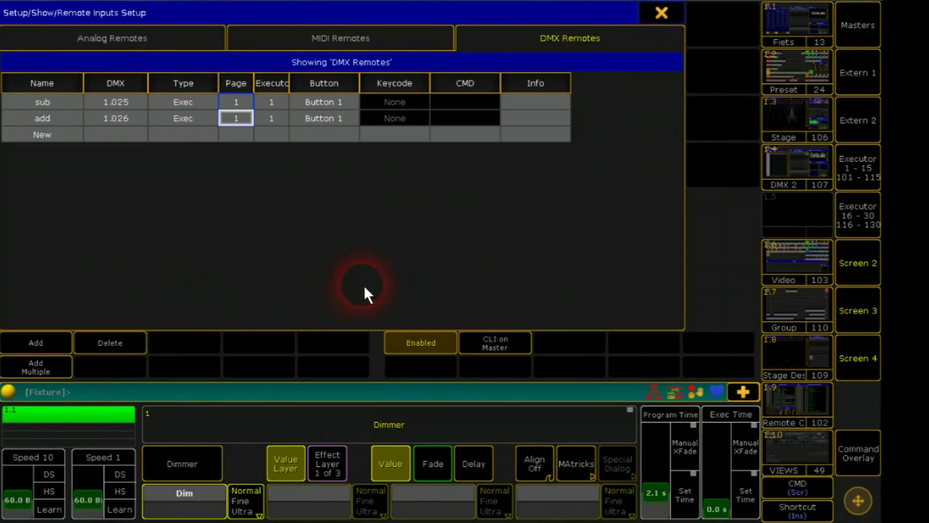
Assign the sub remote to executor 2 and the add remote to executor 3
{"action": "left_click", "coordinate": [275, 104]}
{"action": "left_click", "coordinate": [275, 104]}
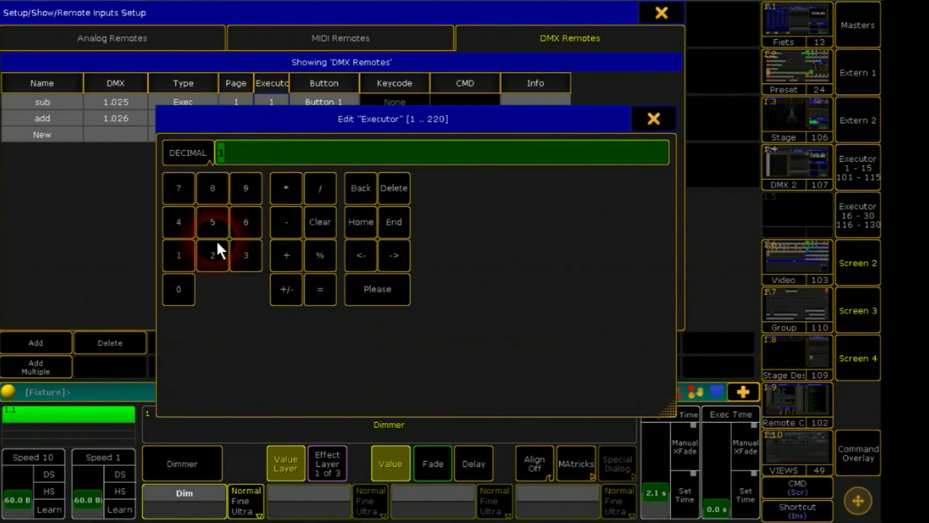
{"action": "left_click", "coordinate": [372, 285]}
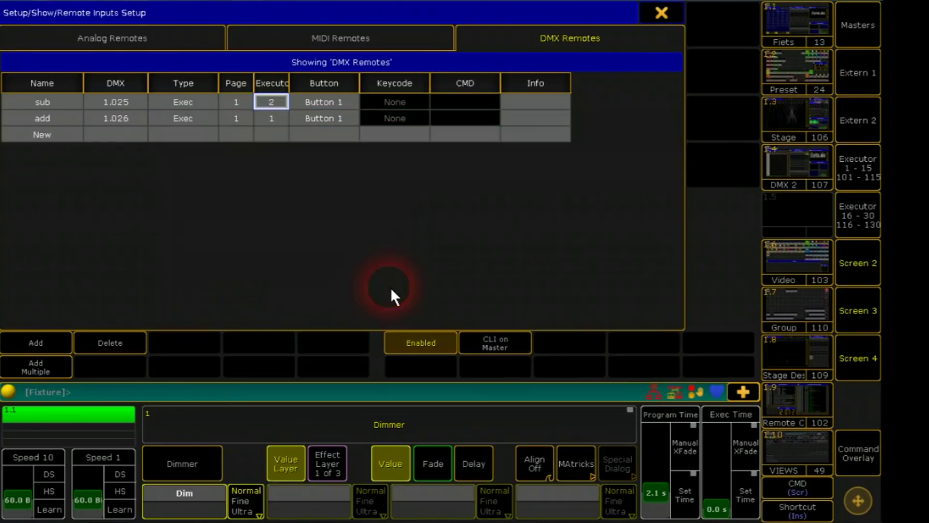
{"action": "double_click", "coordinate": [273, 117]}
{"action": "left_click", "coordinate": [246, 255]}
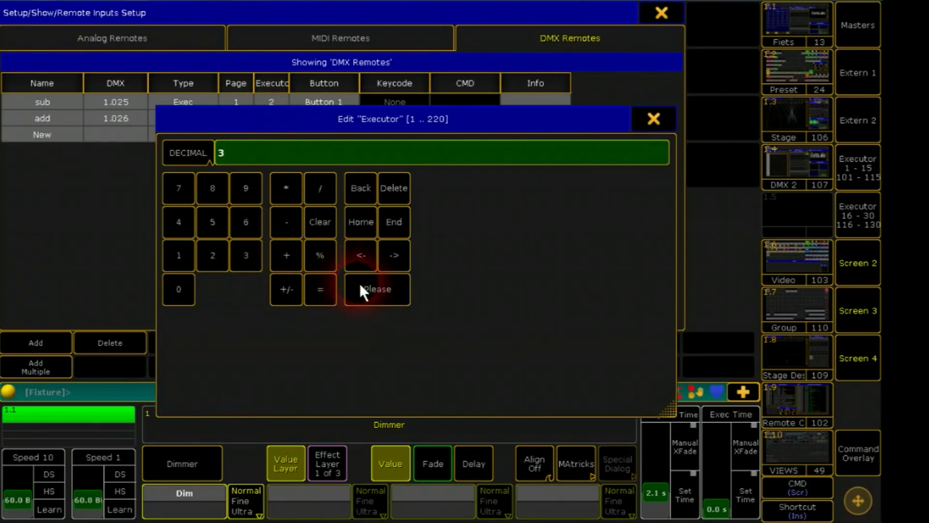
{"action": "left_click", "coordinate": [381, 291]}
Make both DMX remotes control the executor's Fader and close the setup
{"action": "left_click_drag", "start_coordinate": [311, 102], "coordinate": [315, 114]}
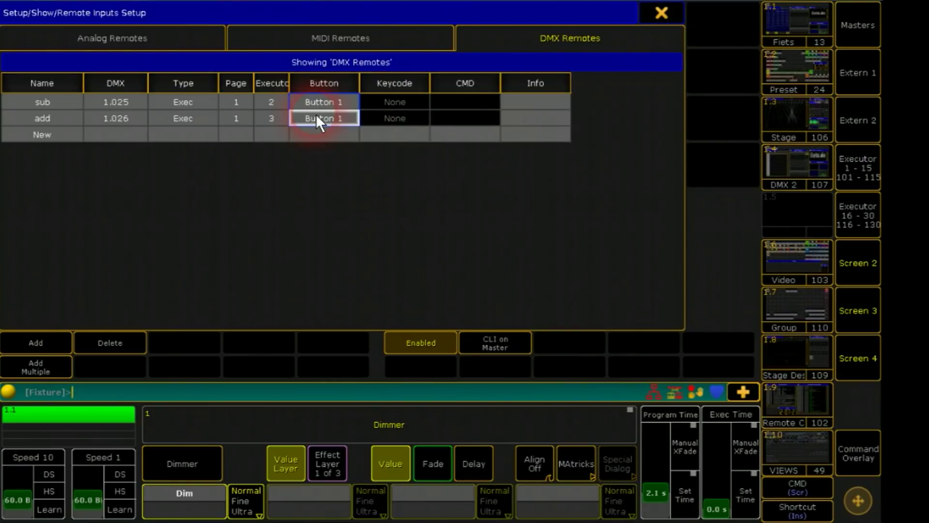
{"action": "double_click", "coordinate": [316, 116]}
{"action": "left_click", "coordinate": [335, 161]}
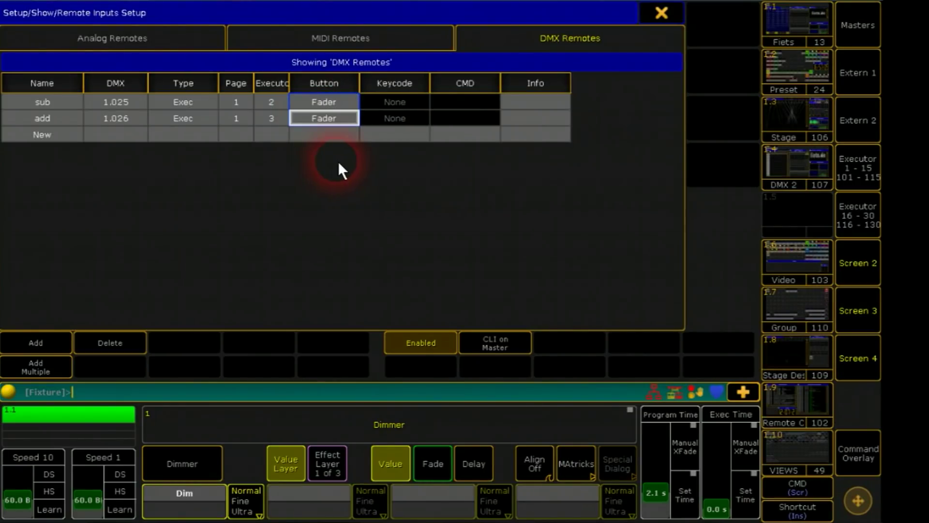
{"action": "left_click", "coordinate": [649, 14]}
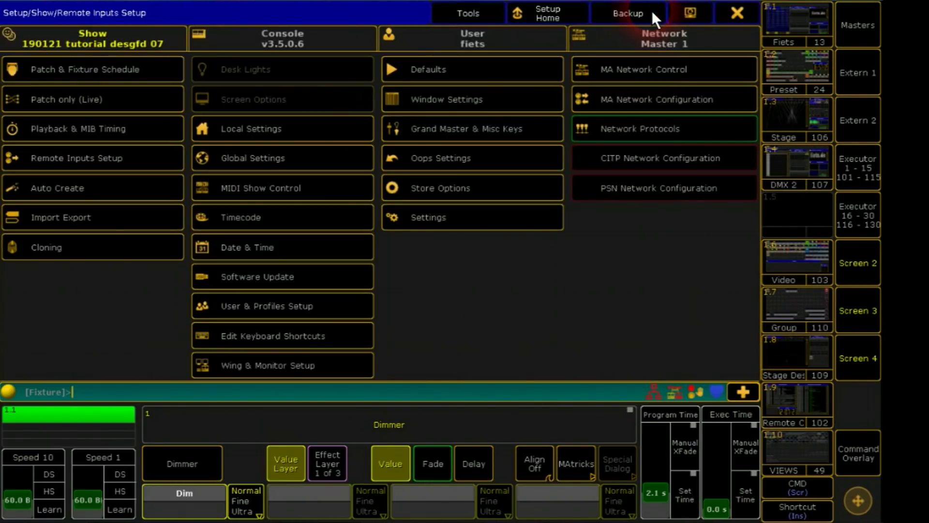
{"action": "left_click", "coordinate": [732, 15]}
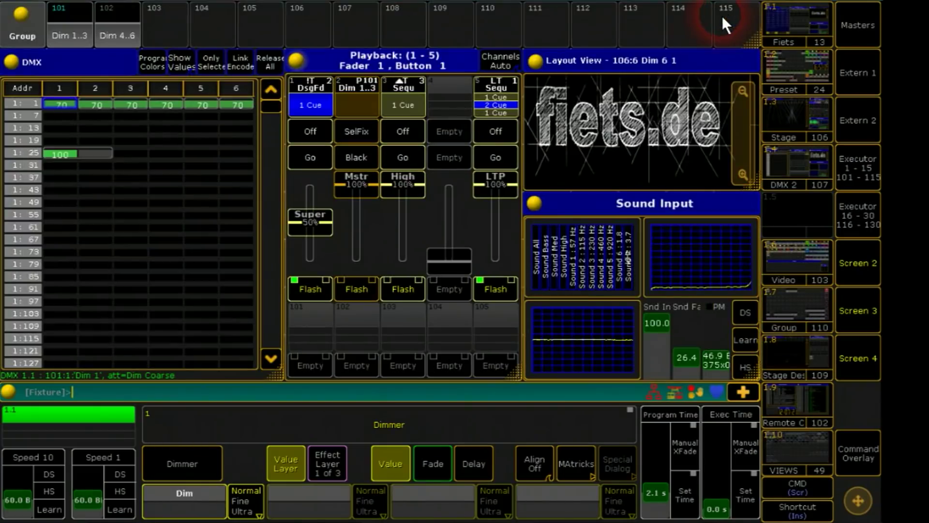
Raise the DsgFd super fader to about 76% and step the sequence on executor 5 back and forth between its cues
{"action": "left_click", "coordinate": [489, 153]}
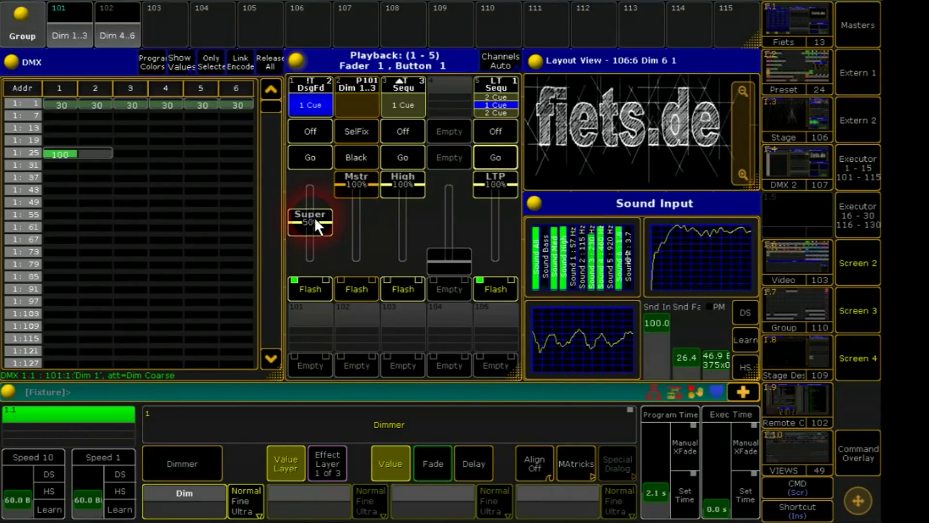
{"action": "left_click_drag", "start_coordinate": [315, 217], "coordinate": [305, 200]}
{"action": "left_click", "coordinate": [499, 156]}
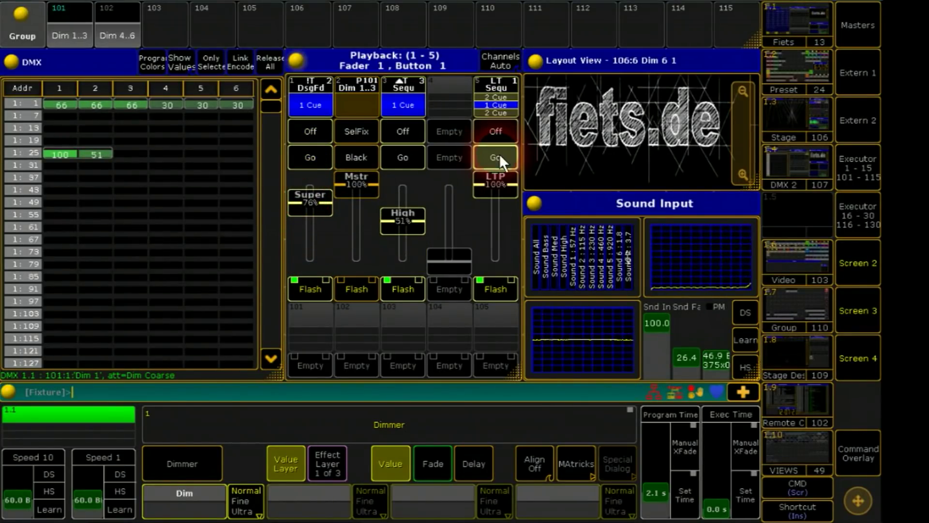
{"action": "left_click", "coordinate": [499, 153]}
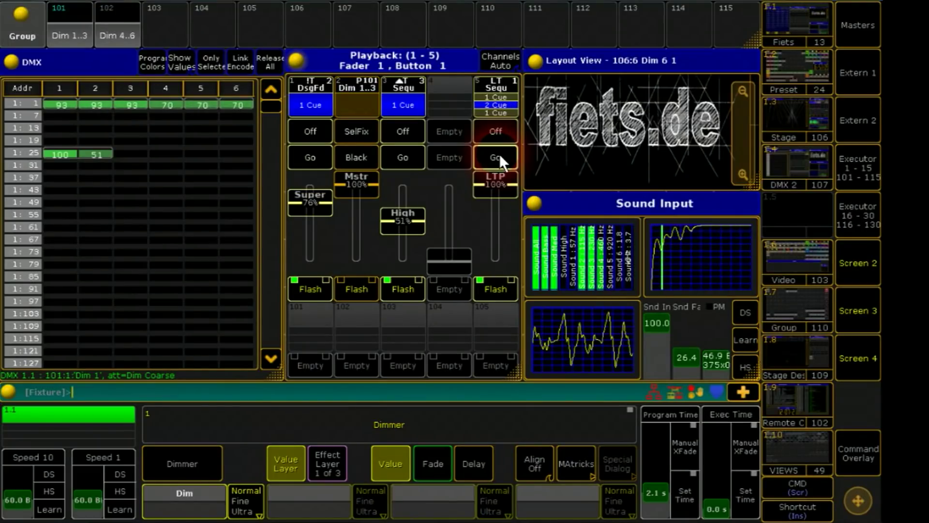
{"action": "left_click", "coordinate": [499, 154]}
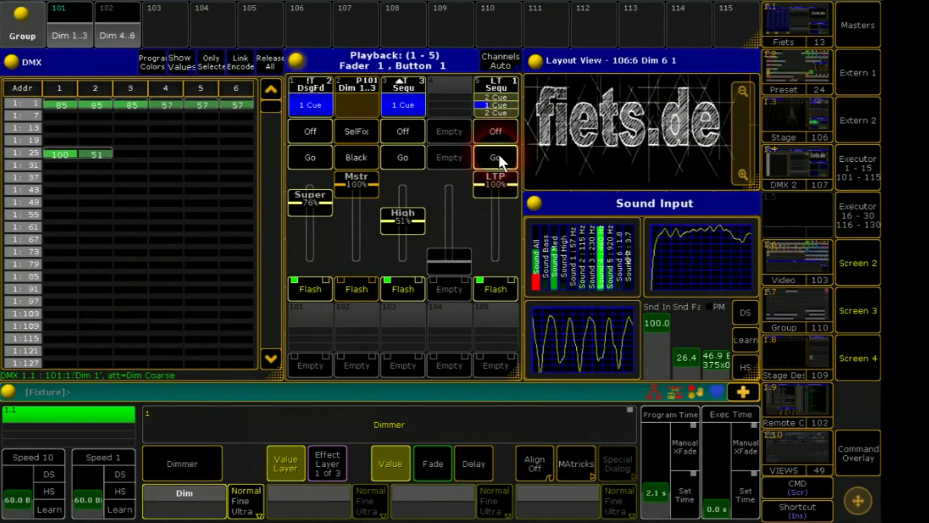
{"action": "left_click", "coordinate": [500, 154]}
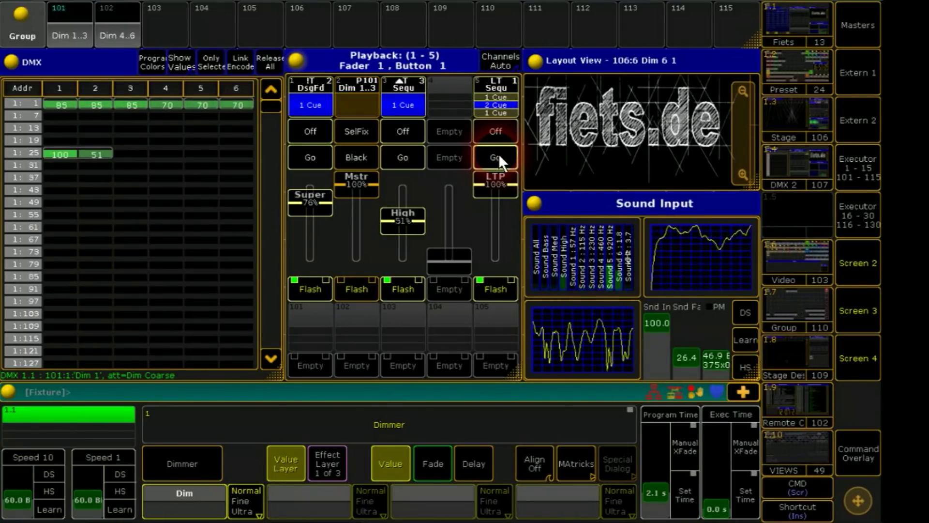
Lower the DsgFd super fader to about 27% and executor 5's fader to about 40%, stepping executor 5 through its cues
{"action": "left_click_drag", "start_coordinate": [307, 203], "coordinate": [313, 239]}
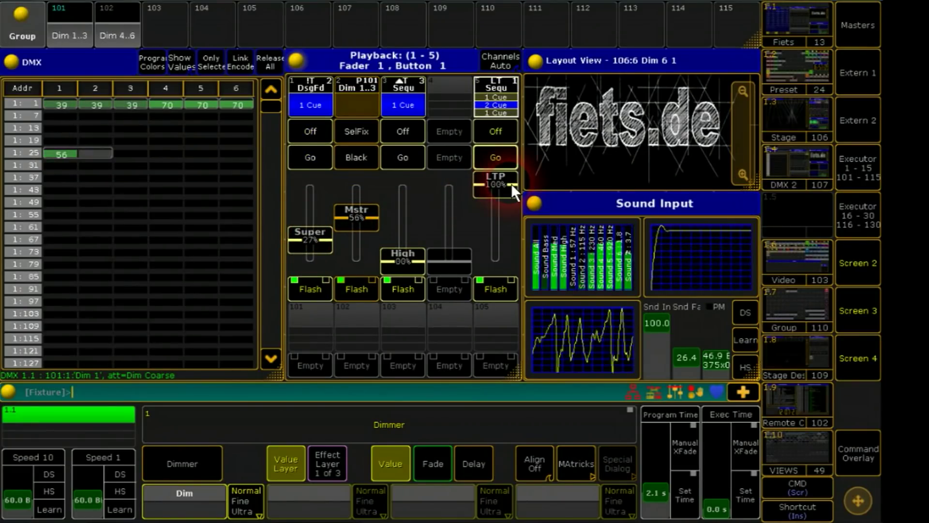
{"action": "left_click_drag", "start_coordinate": [512, 184], "coordinate": [507, 228]}
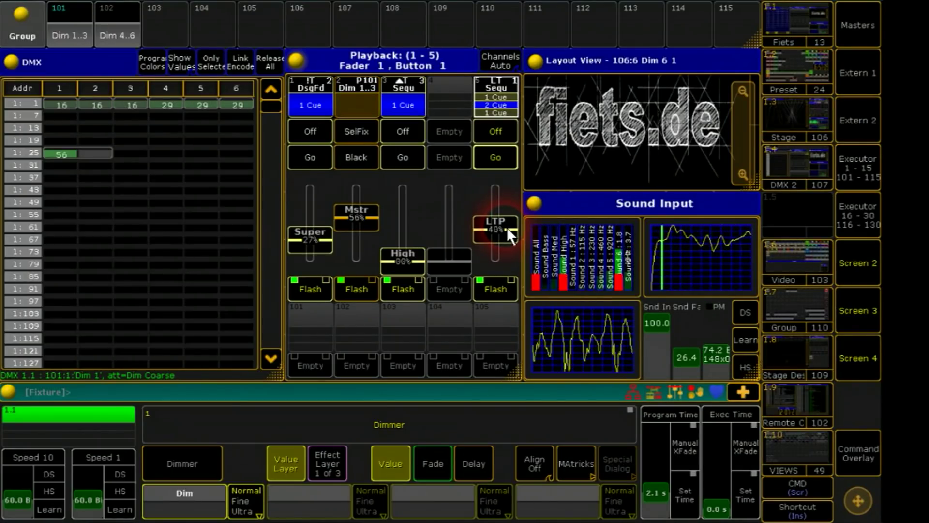
{"action": "left_click", "coordinate": [494, 157]}
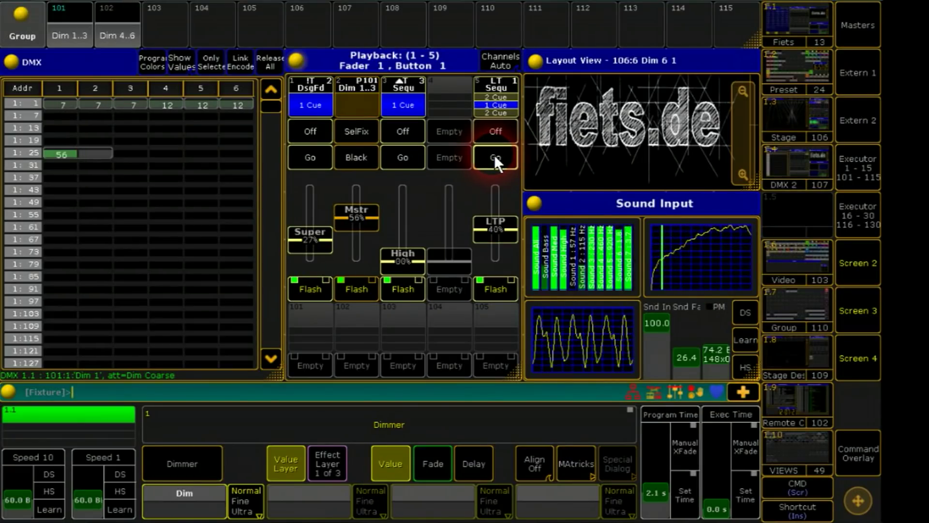
{"action": "left_click", "coordinate": [494, 157]}
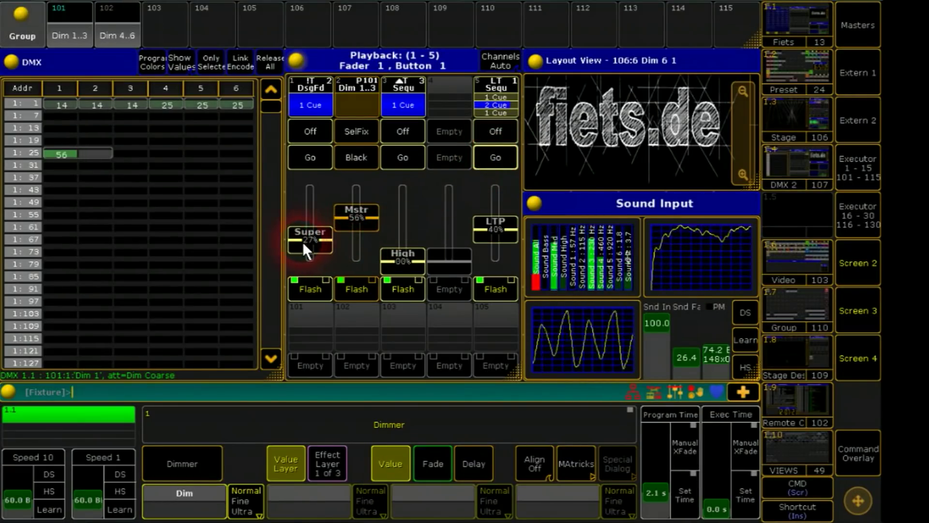
Set the DsgFd super fader to 50% and trigger its cue to apply the level
{"action": "left_click_drag", "start_coordinate": [303, 242], "coordinate": [305, 217]}
{"action": "left_click", "coordinate": [318, 162]}
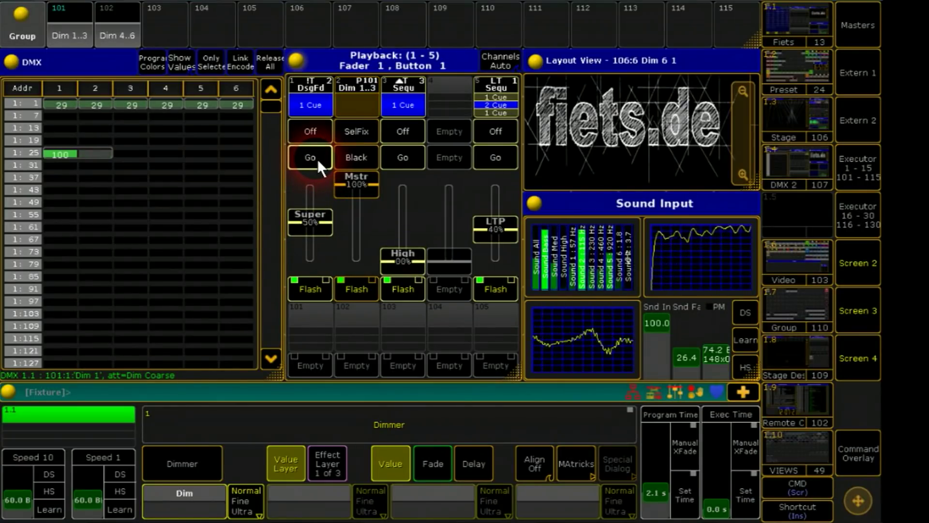
{"action": "left_click_drag", "start_coordinate": [310, 222], "coordinate": [312, 251]}
{"action": "left_click", "coordinate": [319, 163]}
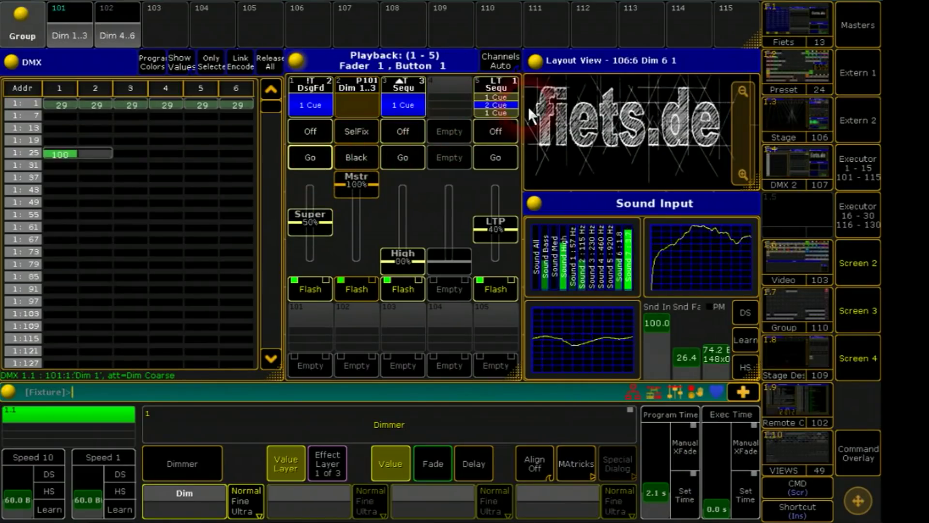
Examine the Designer, Submaster and SubAddOn fader pages 72 to 74 and look through the list of DMX remotes
{"action": "left_click", "coordinate": [783, 20]}
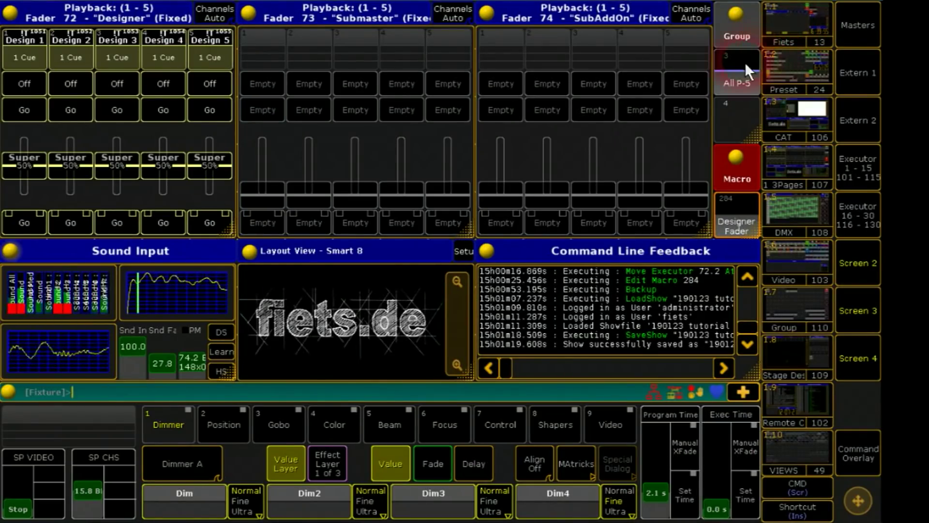
{"action": "left_click", "coordinate": [192, 92]}
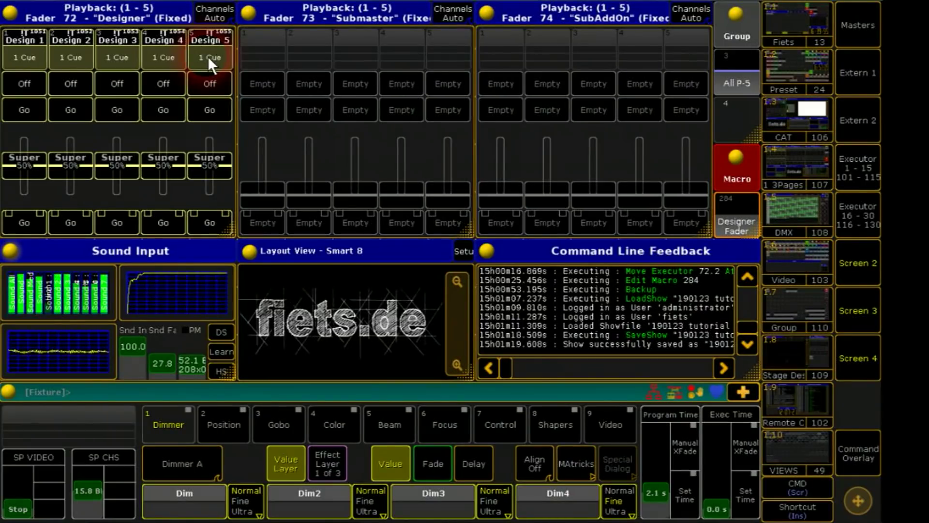
{"action": "left_click", "coordinate": [248, 44]}
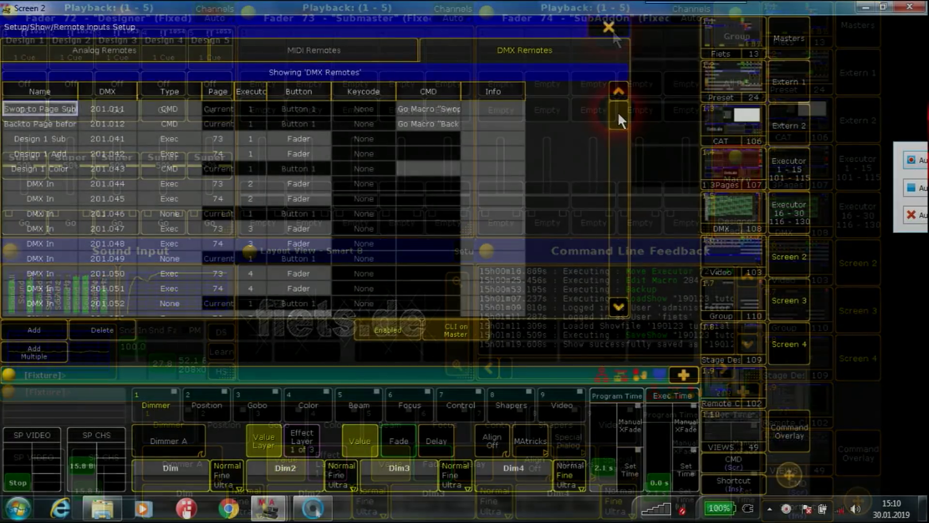
{"action": "left_click_drag", "start_coordinate": [618, 112], "coordinate": [611, 197]}
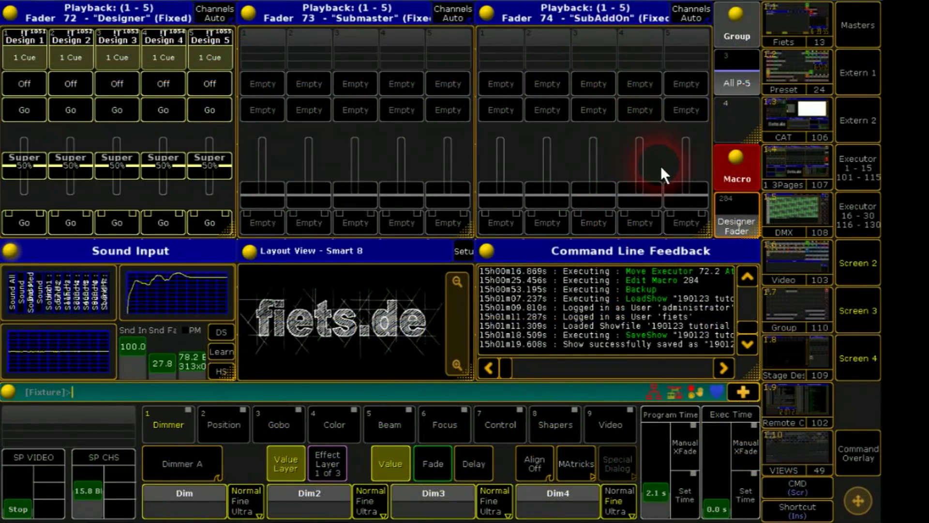
Run the Designer Fader macro for group 3 with fader number 2 and the fader name P-5
{"action": "left_click", "coordinate": [737, 221]}
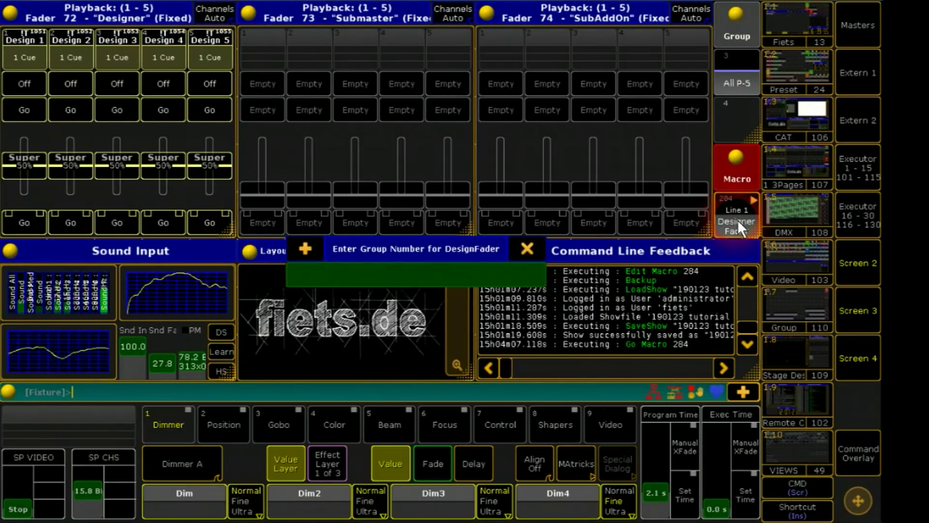
{"action": "type", "text": "3"}
{"action": "key", "text": "Return"}
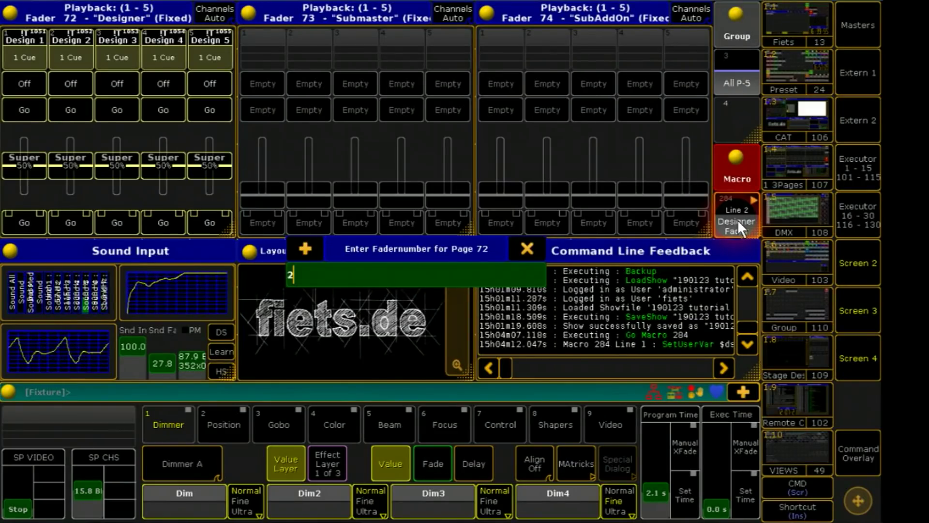
{"action": "key", "text": "Return"}
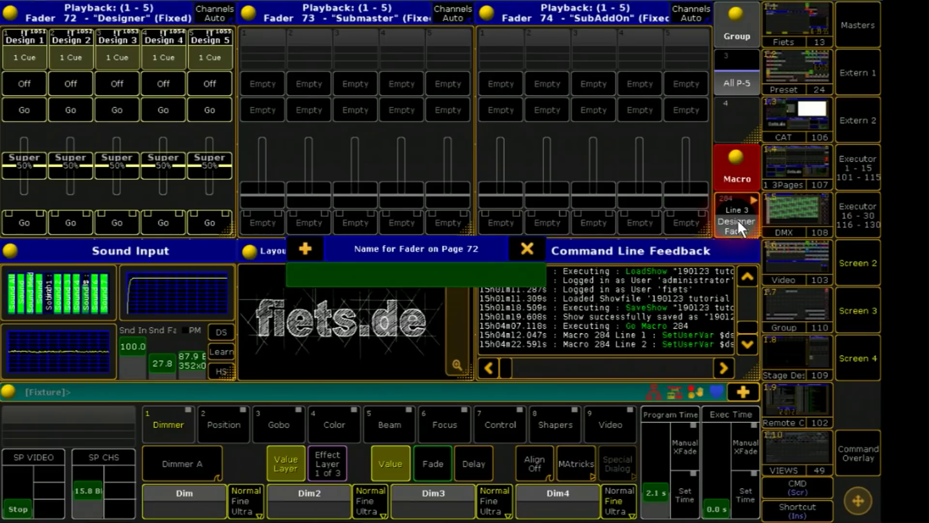
{"action": "type", "text": "P-5"}
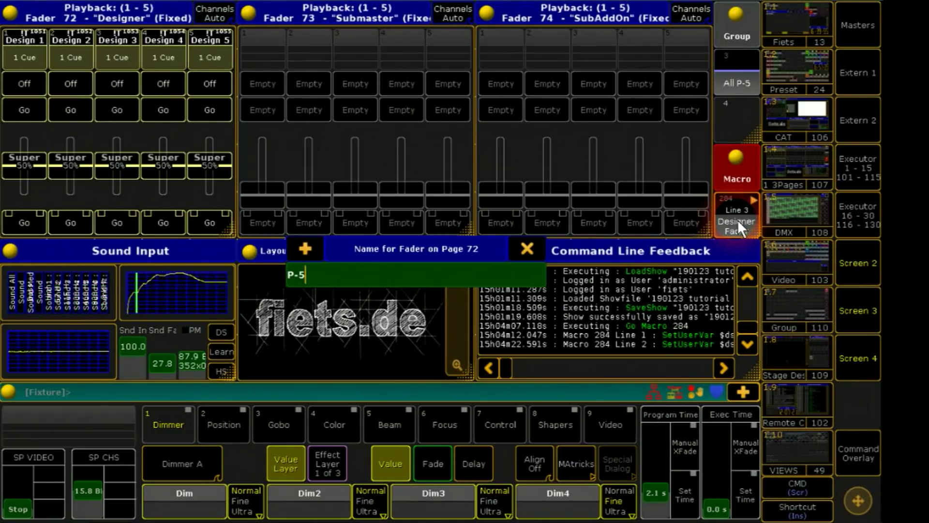
{"action": "key", "text": "Return"}
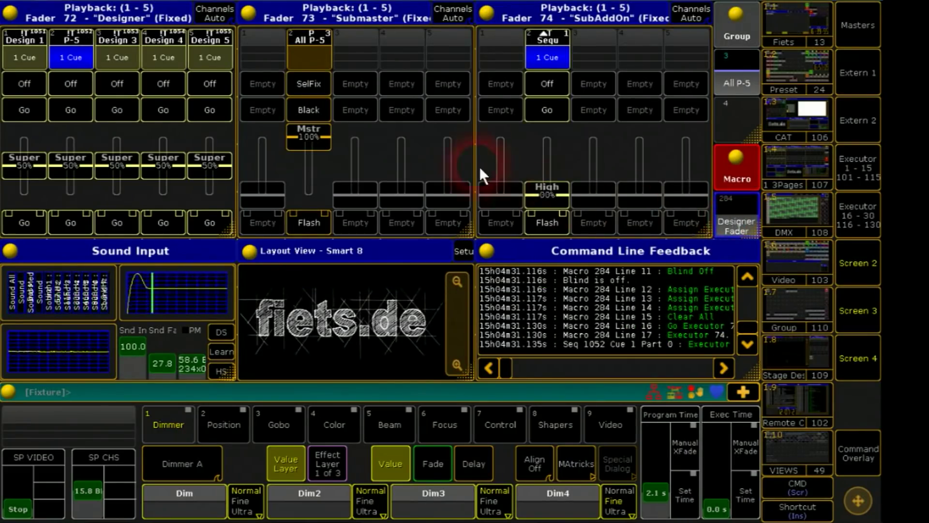
Lower the P-5 super fader on the Designer page to about 25% and trigger its cue
{"action": "mouse_move", "coordinate": [73, 165]}
{"action": "left_mouse_down"}
{"action": "mouse_move", "coordinate": [70, 186]}
{"action": "mouse_move", "coordinate": [79, 131]}
{"action": "mouse_move", "coordinate": [77, 173]}
{"action": "left_mouse_up"}
{"action": "left_click", "coordinate": [79, 112]}
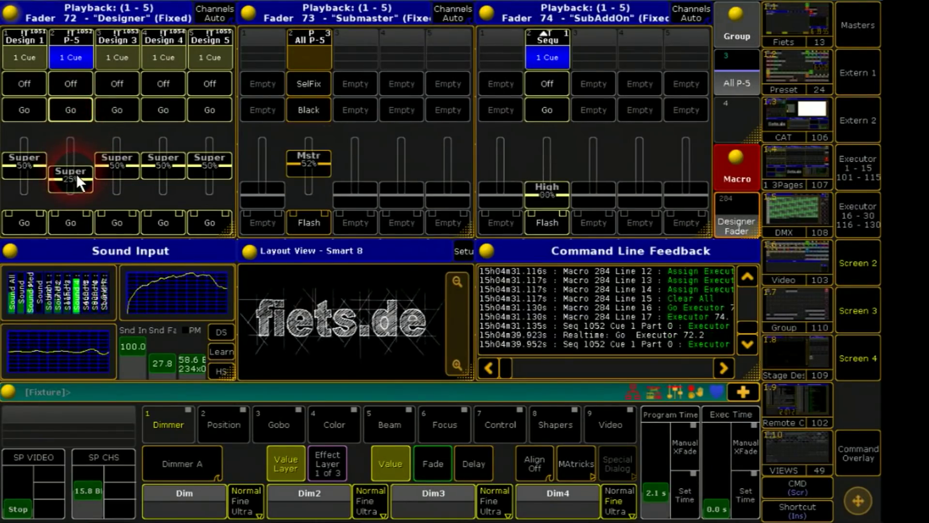
Move the P-5 executor to executor 4 on the Submaster page and raise its super fader to about 63%
{"action": "left_click", "coordinate": [857, 452]}
{"action": "left_click", "coordinate": [750, 313]}
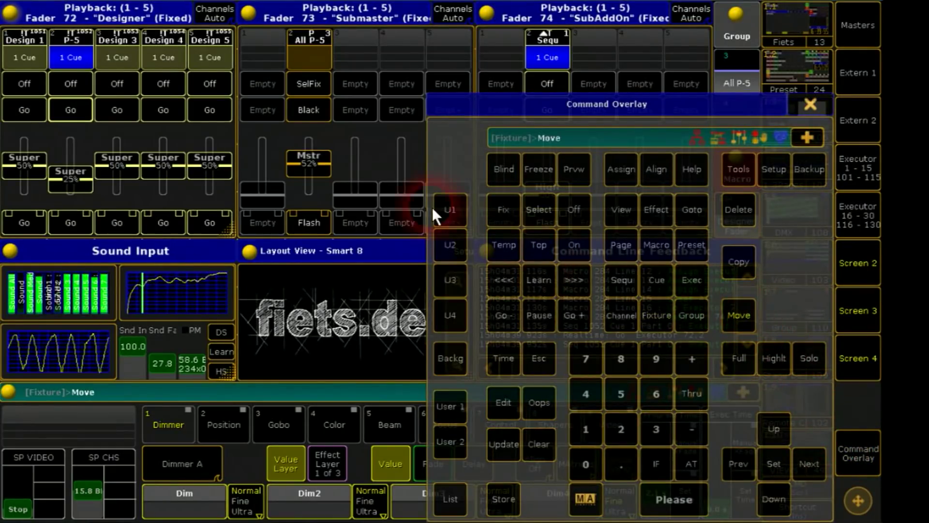
{"action": "left_click", "coordinate": [133, 55]}
{"action": "left_click", "coordinate": [402, 43]}
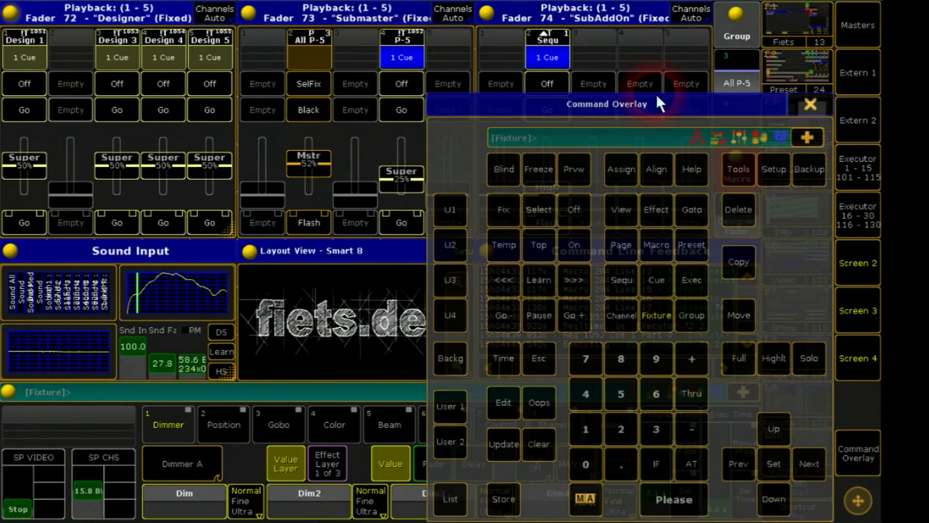
{"action": "left_click", "coordinate": [809, 104]}
{"action": "left_click_drag", "start_coordinate": [409, 179], "coordinate": [408, 152]}
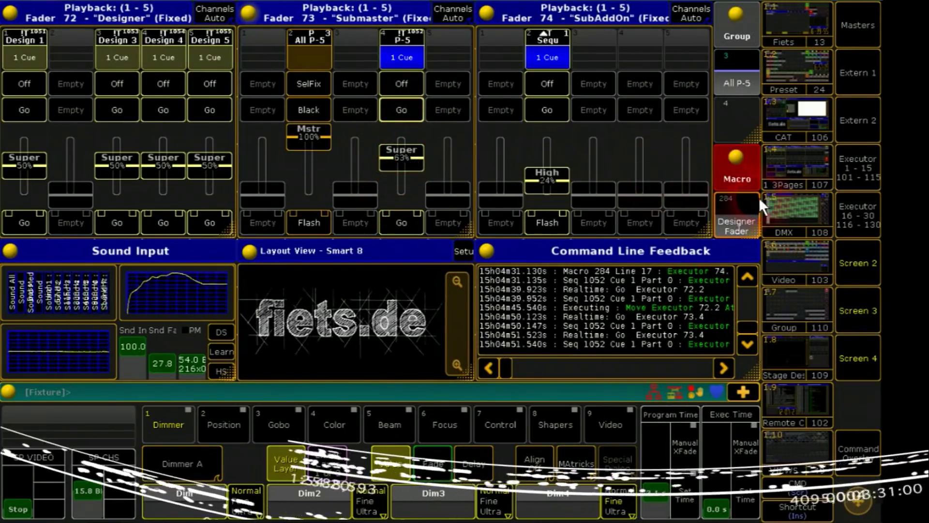
Open the Designer Fader macro for editing
{"action": "left_click", "coordinate": [740, 217]}
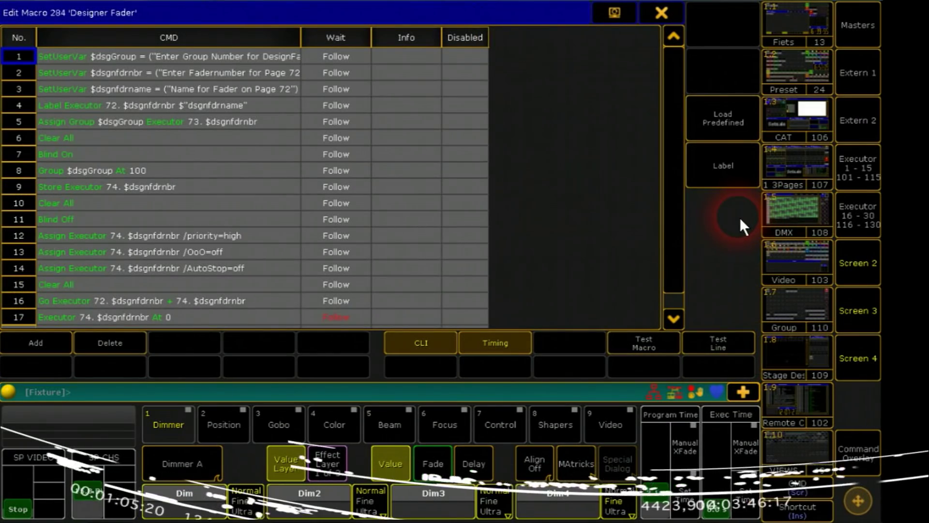